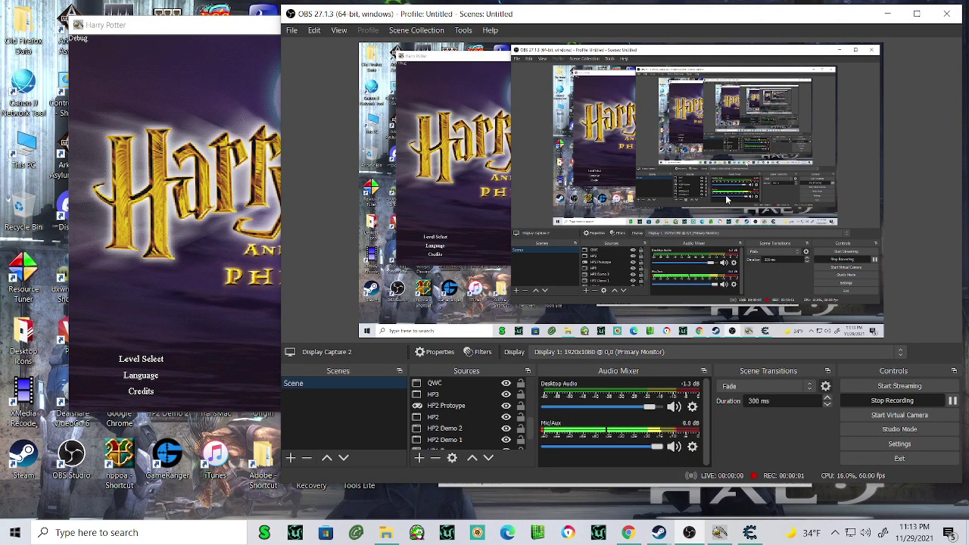
- Bring Cheat Engine beside the game, attach it to the Harry Potter process, and decline loading the associated table
left_click(887, 13)
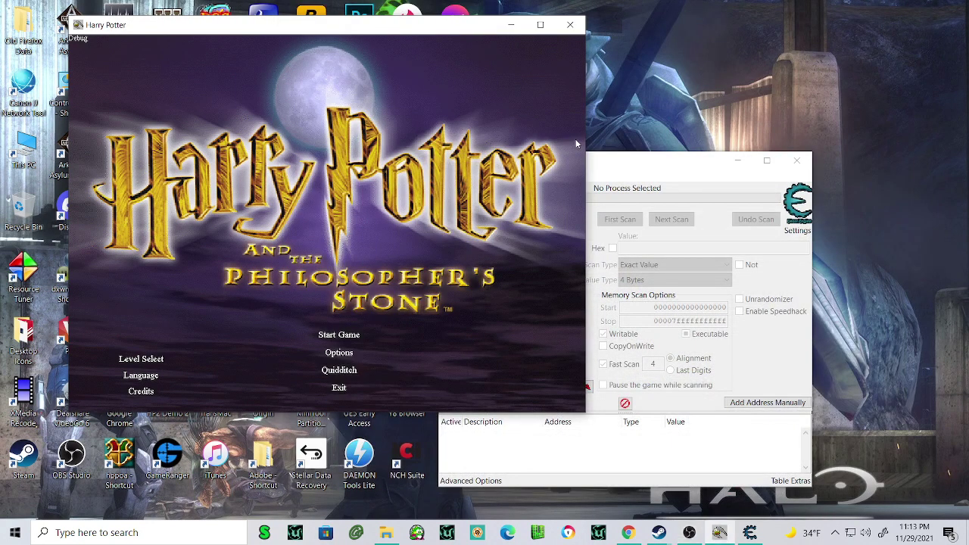
left_click_drag(625, 164, 682, 57)
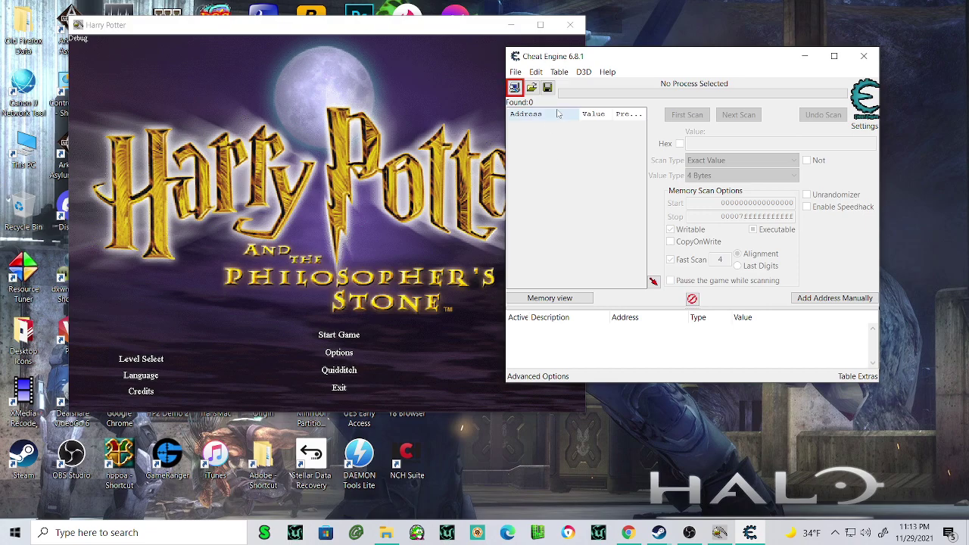
left_click_drag(620, 57, 616, 69)
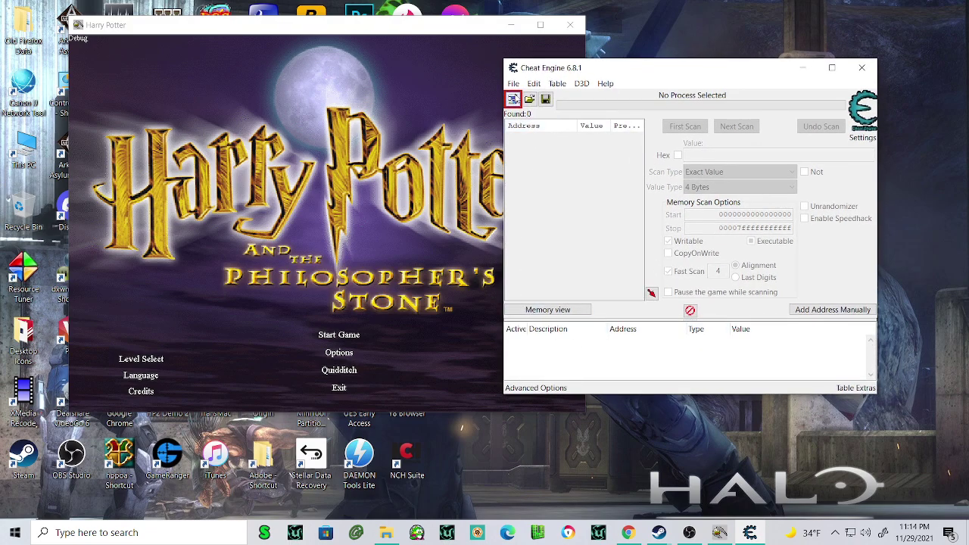
left_click(512, 99)
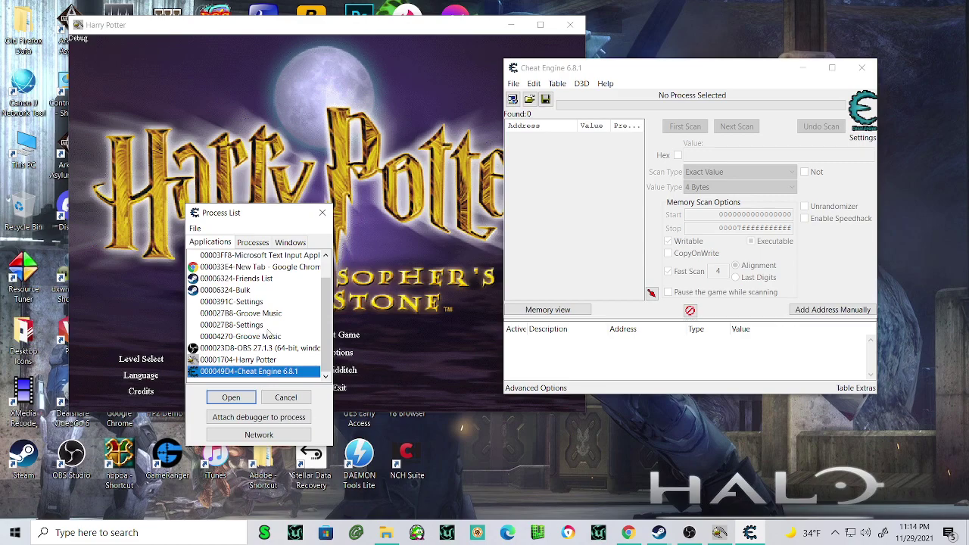
left_click(264, 361)
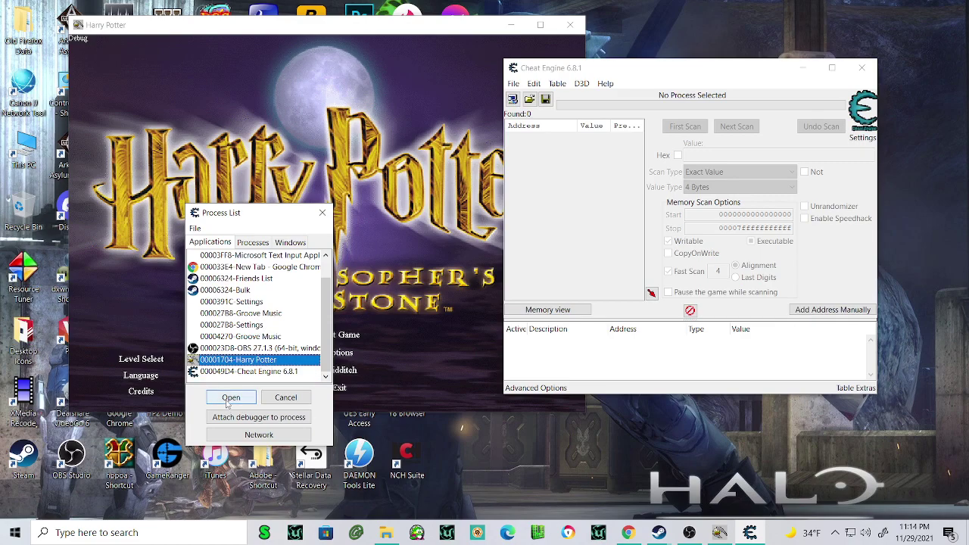
left_click(231, 397)
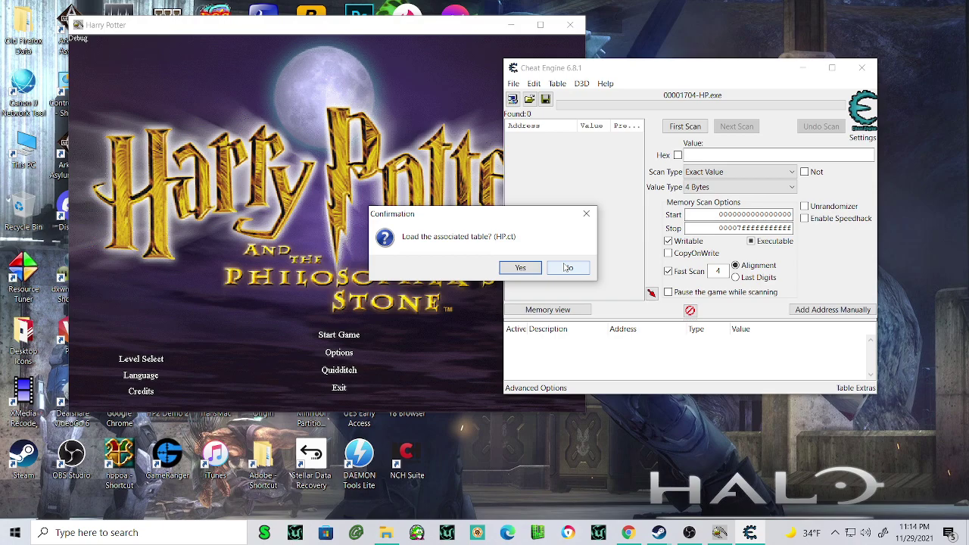
left_click(578, 271)
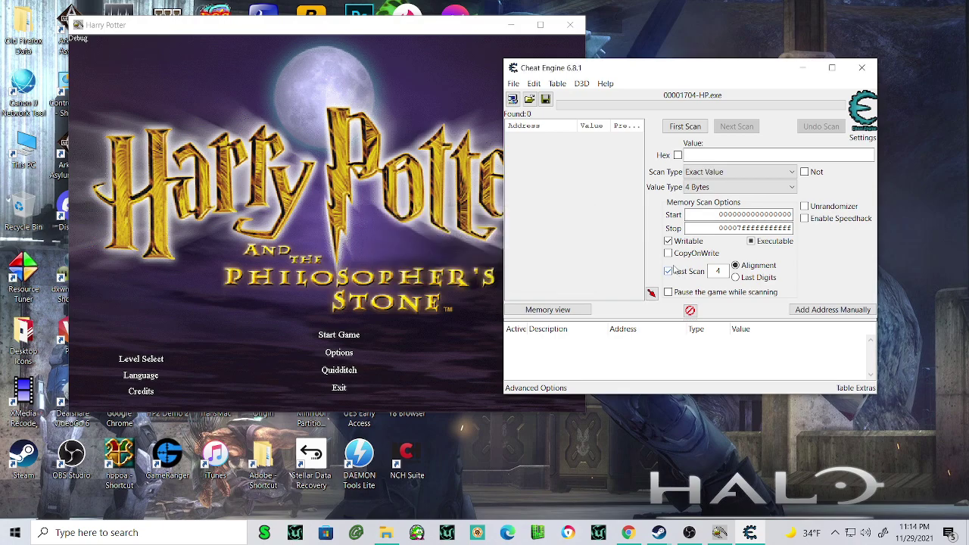
- Load the Hogwarts Front level in the Harry Potter game and walk Harry onto the grass beside the path
left_click(144, 359)
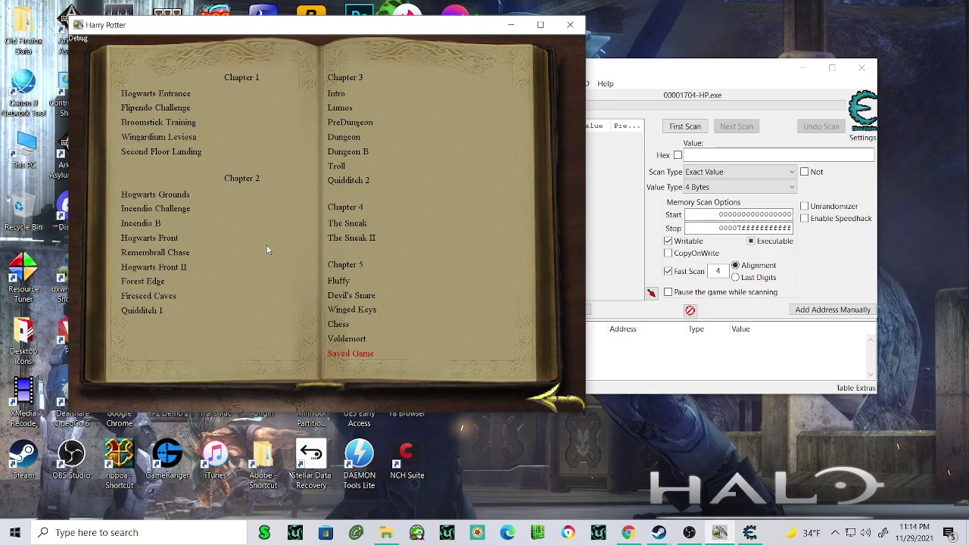
left_click(162, 239)
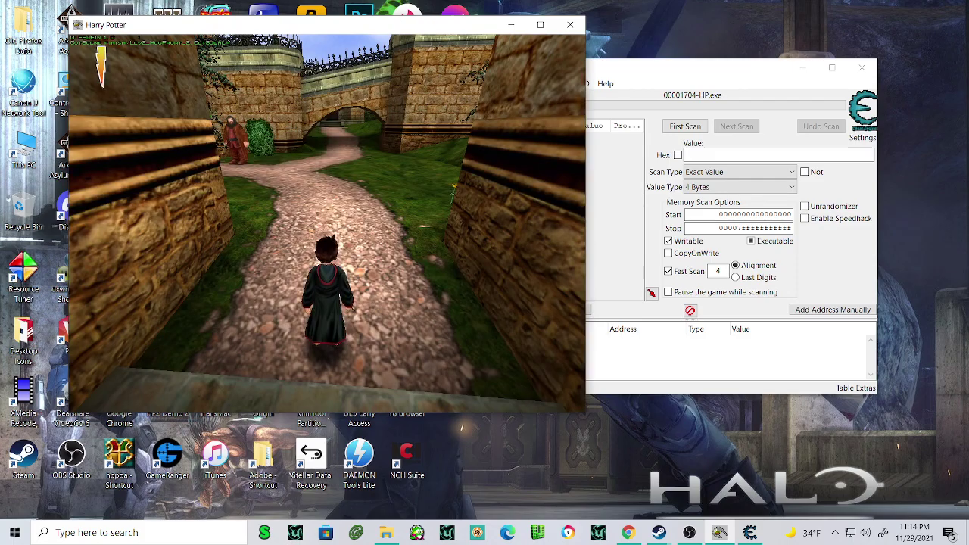
key("Up")
key("Right")
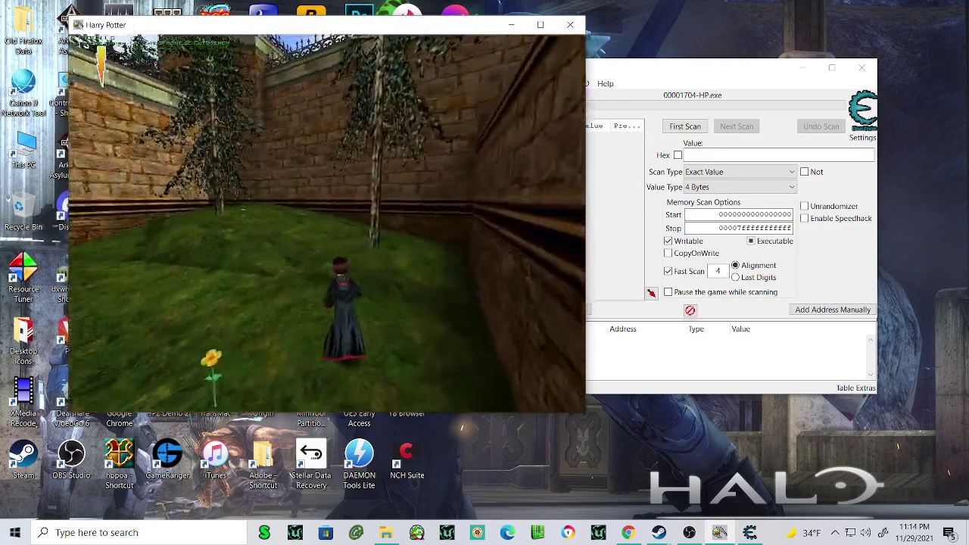
key("Left")
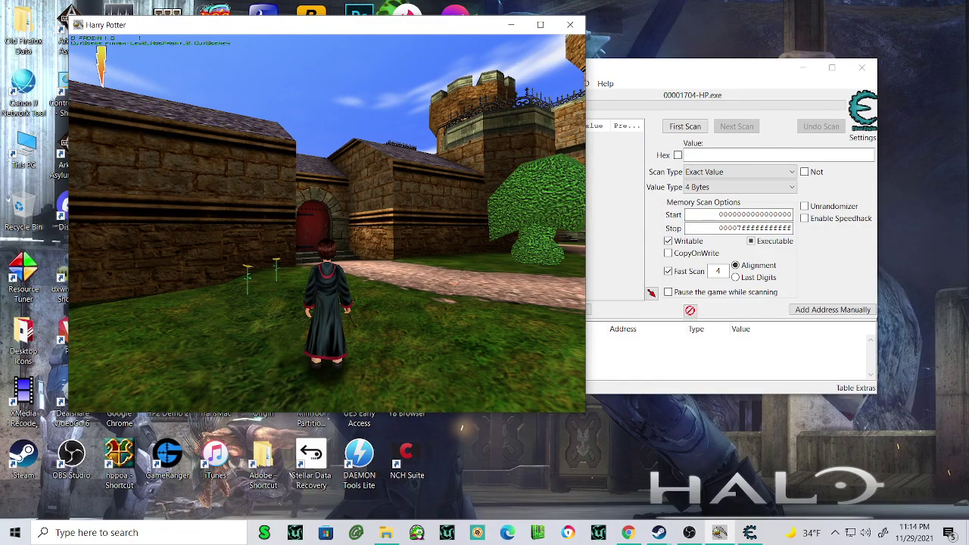
- Run the console command givebeans 500 in the game and open the status screen with the bean count
key("grave")
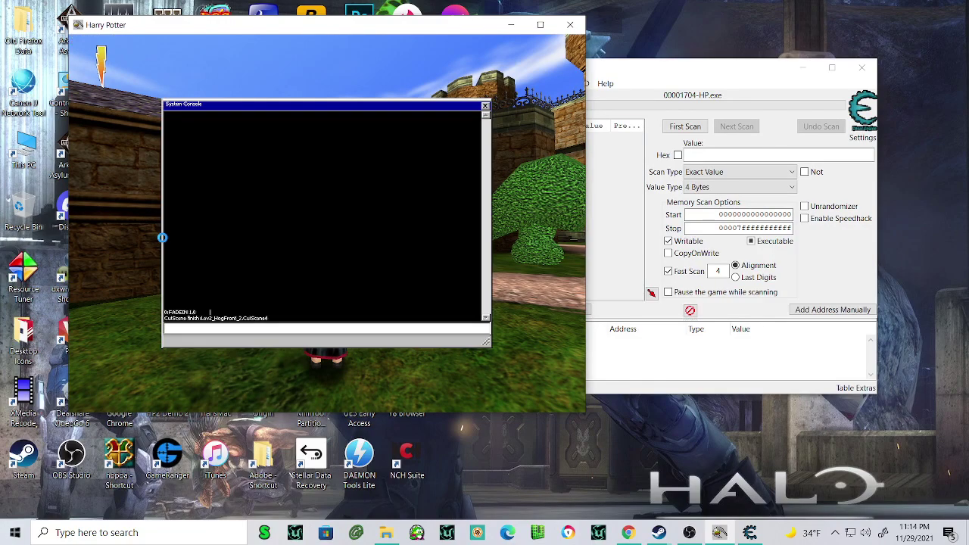
key("grave")
key("Escape")
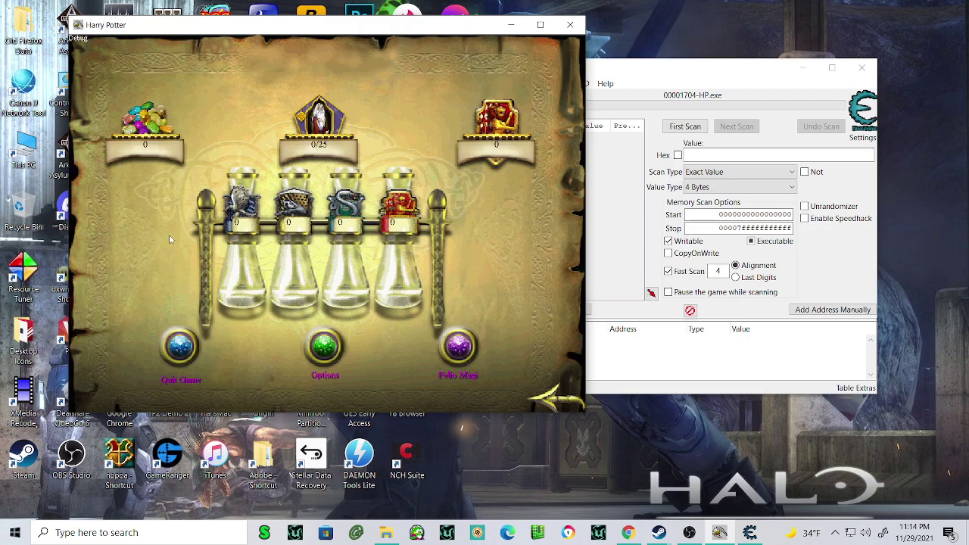
key("Escape")
key("grave")
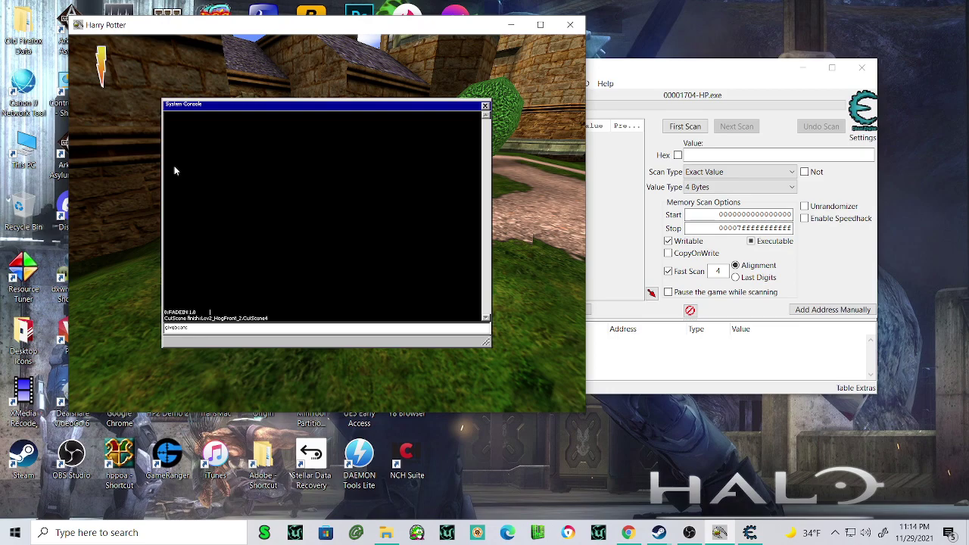
key("Return")
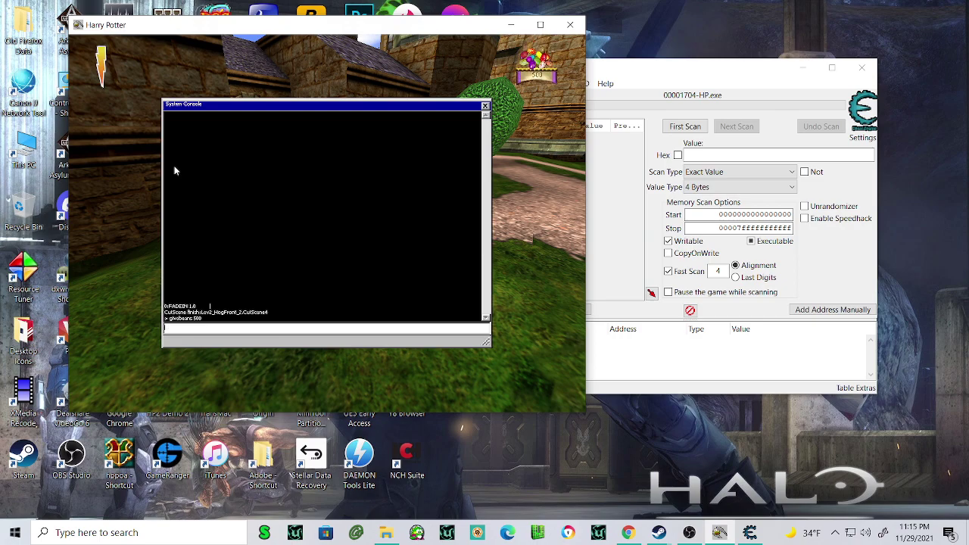
key("Escape")
key("Escape")
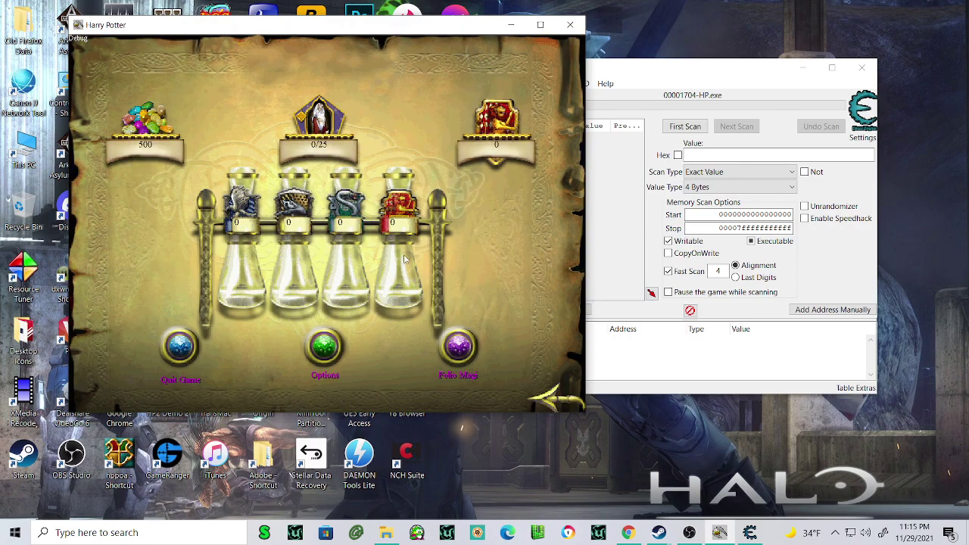
- Run a first scan in Cheat Engine for the exact 4-byte value 500
left_click(698, 154)
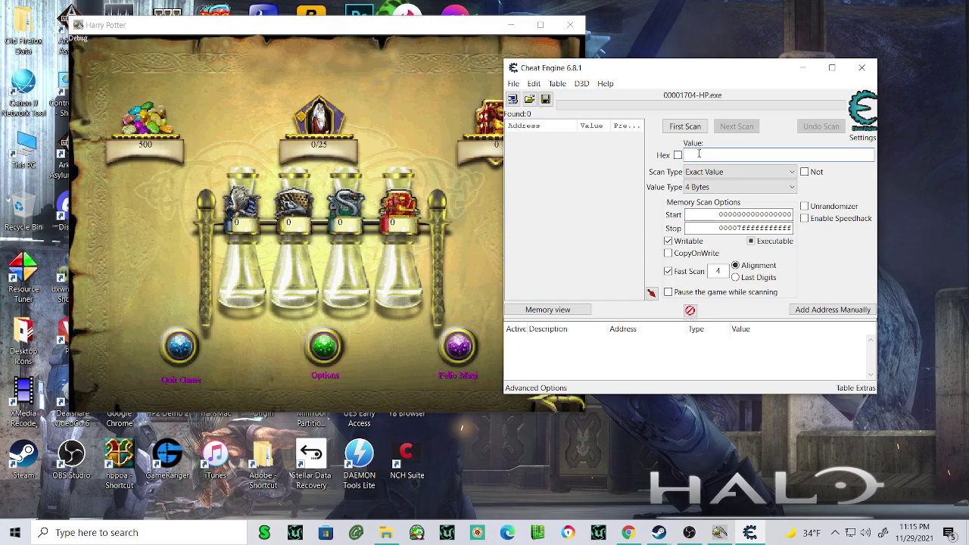
type("500")
left_click(694, 126)
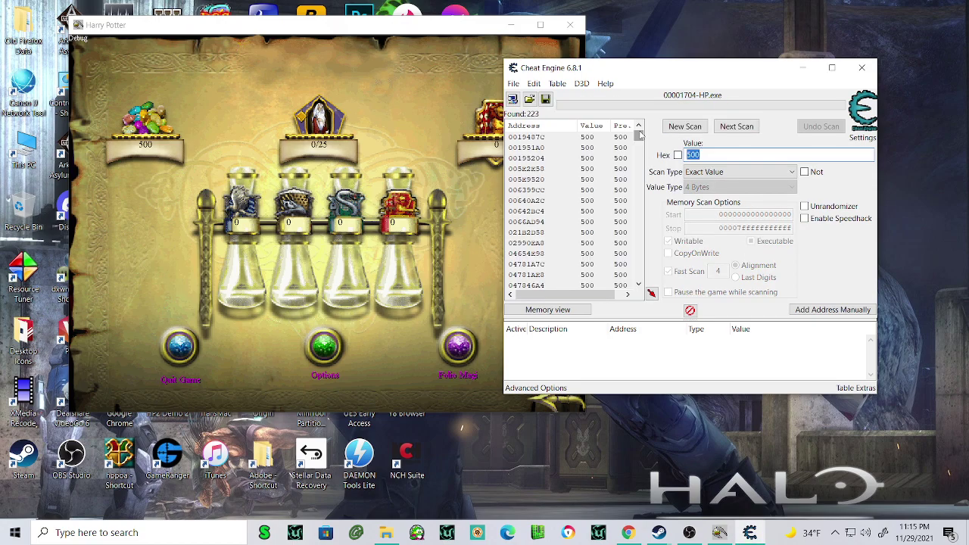
mouse_move(639, 134)
left_mouse_down()
mouse_move(639, 274)
mouse_move(642, 134)
left_mouse_up()
- Repeat the givebeans 500 console command in the game and reopen the status screen
left_click(388, 195)
key("grave")
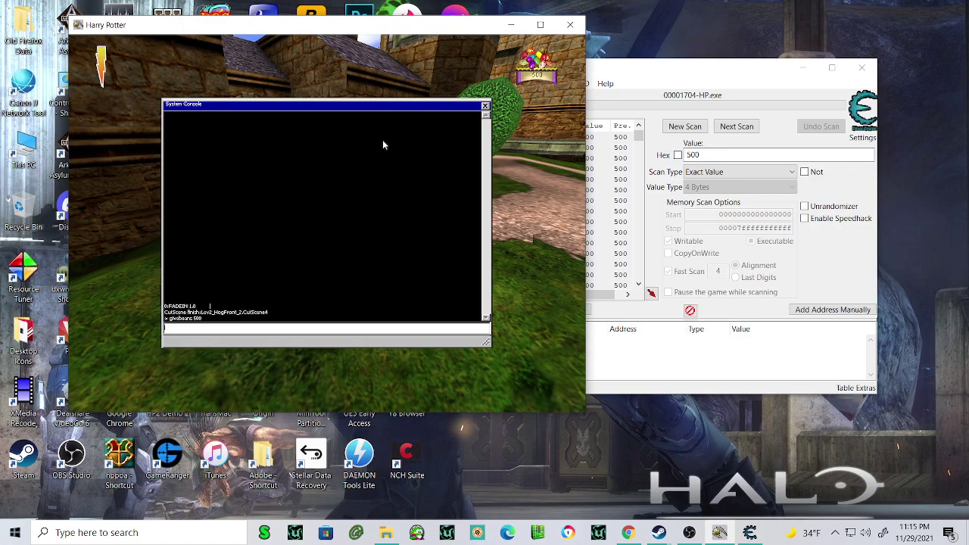
key("Up")
key("Return")
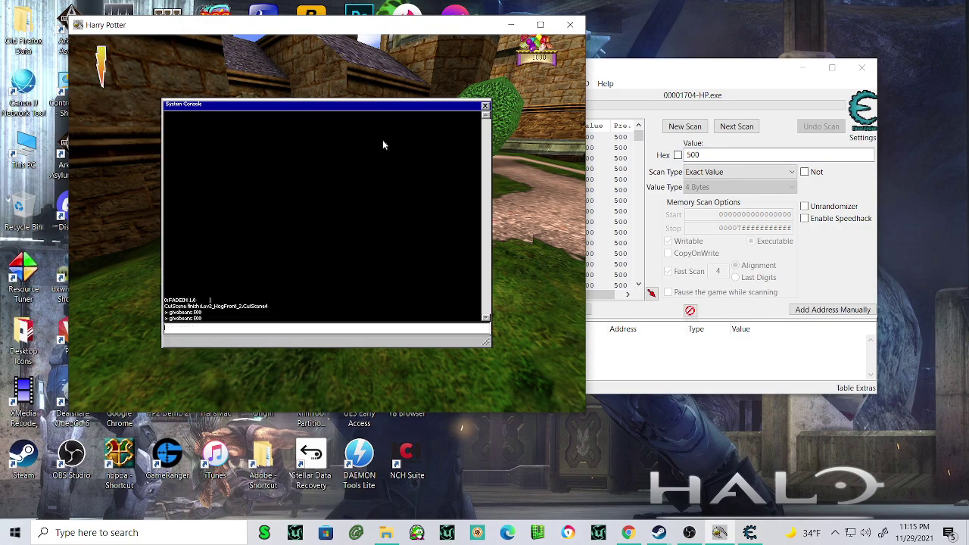
key("grave")
key("Escape")
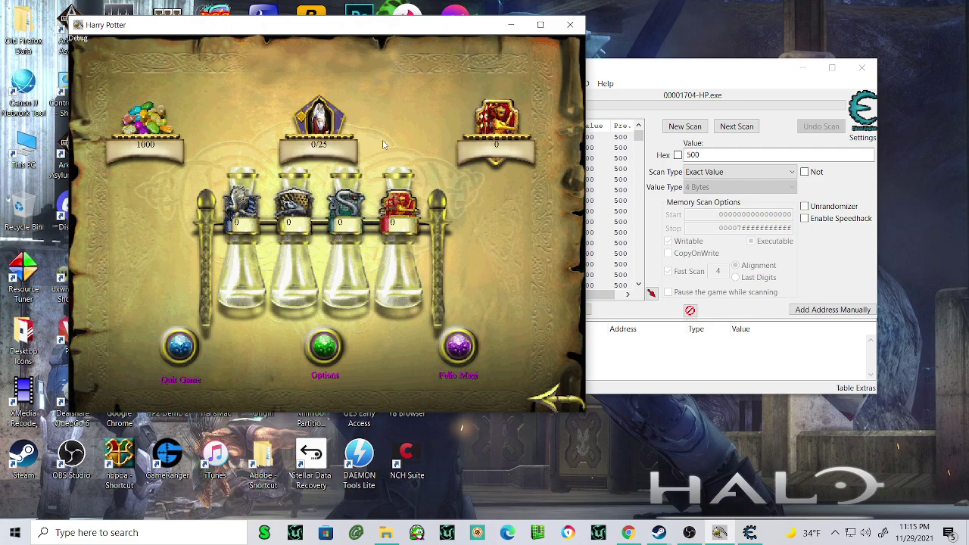
- Narrow the Cheat Engine results with a next scan for the exact value 1000
left_click(721, 154)
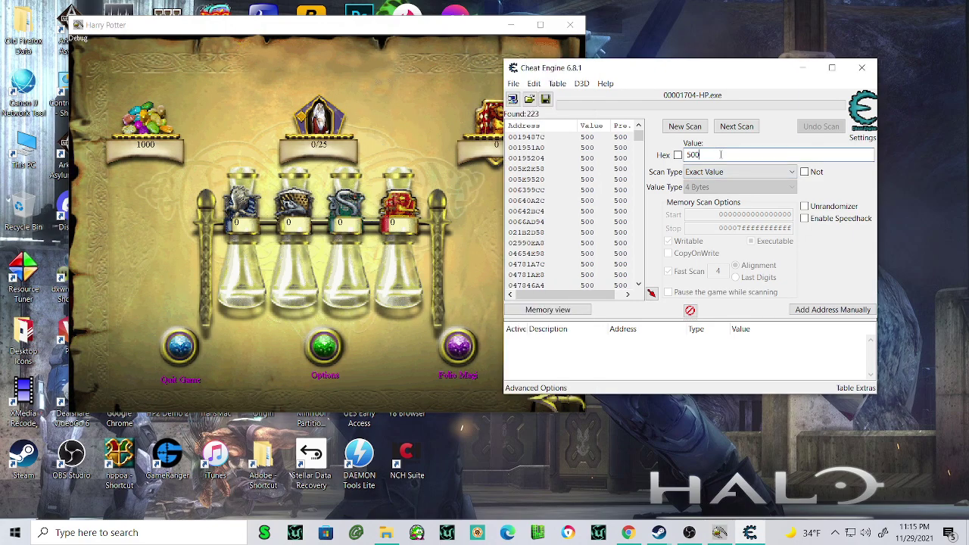
key("BackSpace")
key("BackSpace")
key("BackSpace")
type("1000")
left_click(747, 126)
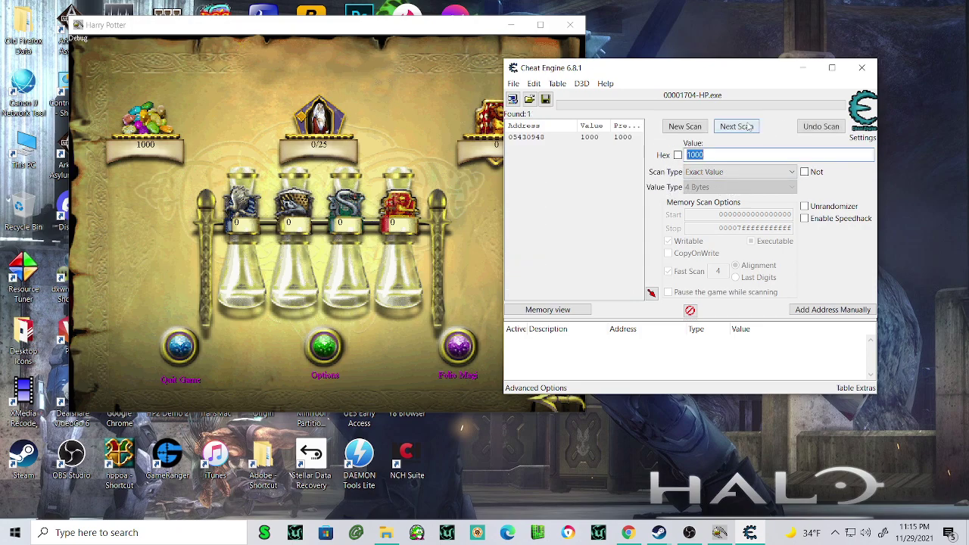
- Add the remaining bean address to the address list and set its value to 5000
double_click(536, 138)
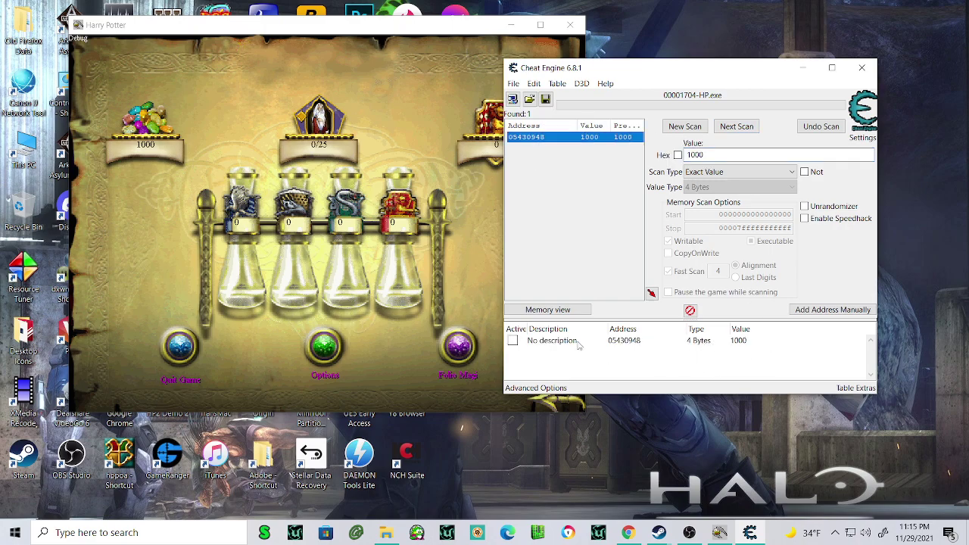
double_click(740, 341)
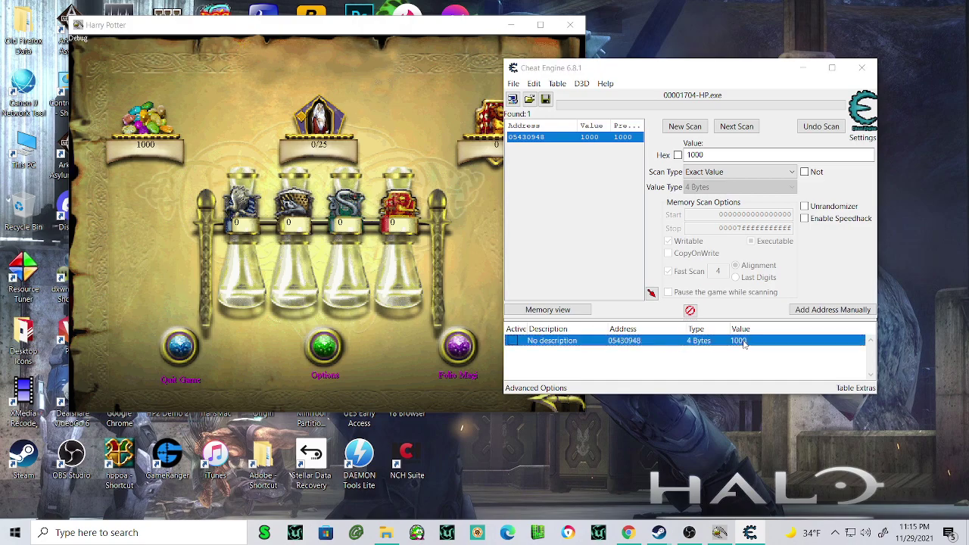
type("5000")
left_click(546, 302)
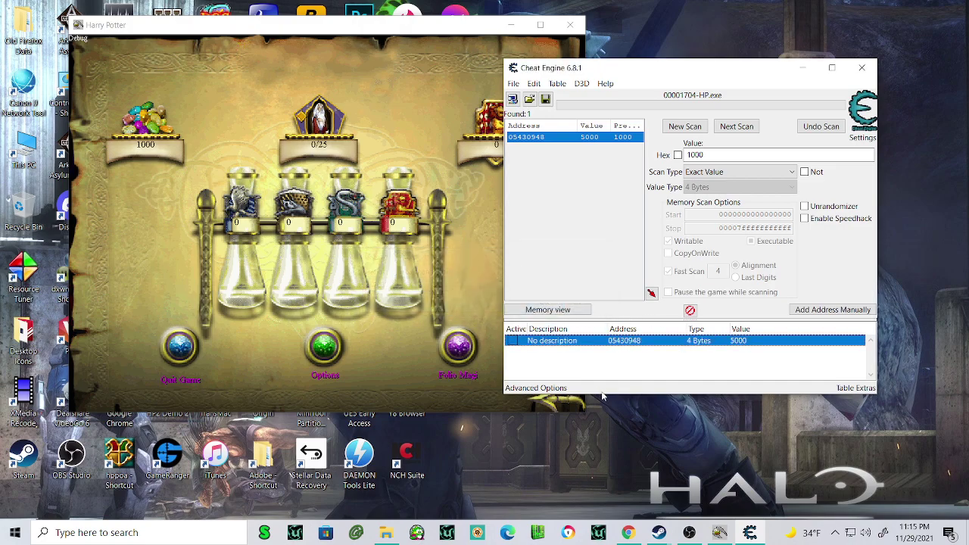
- Resume the game and reopen its status screen to check the bean count
left_click(267, 132)
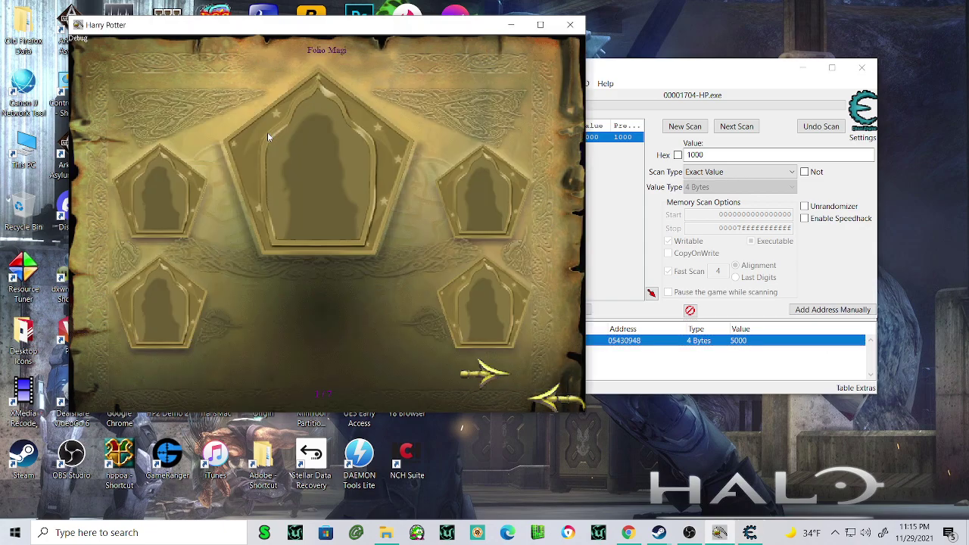
key("Escape")
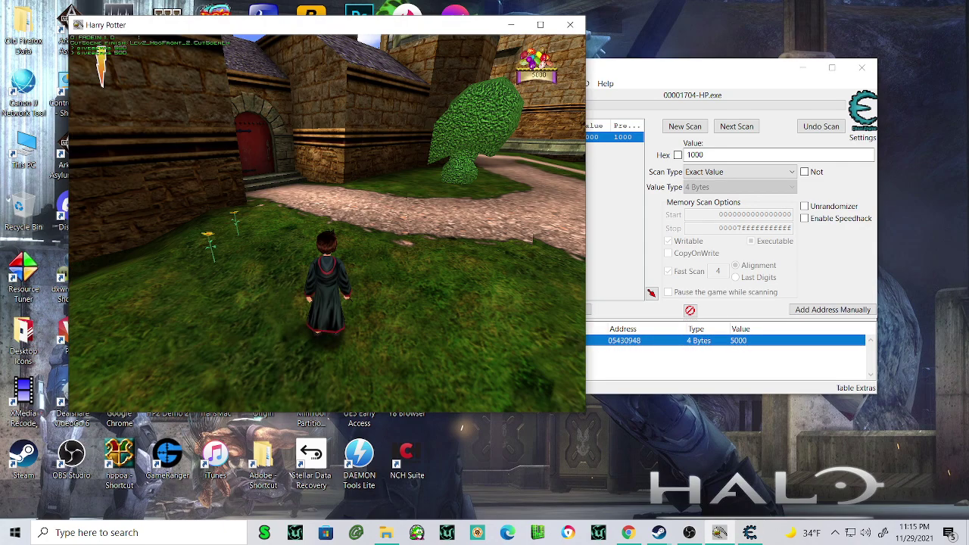
key("Escape")
key("Escape")
key("Escape")
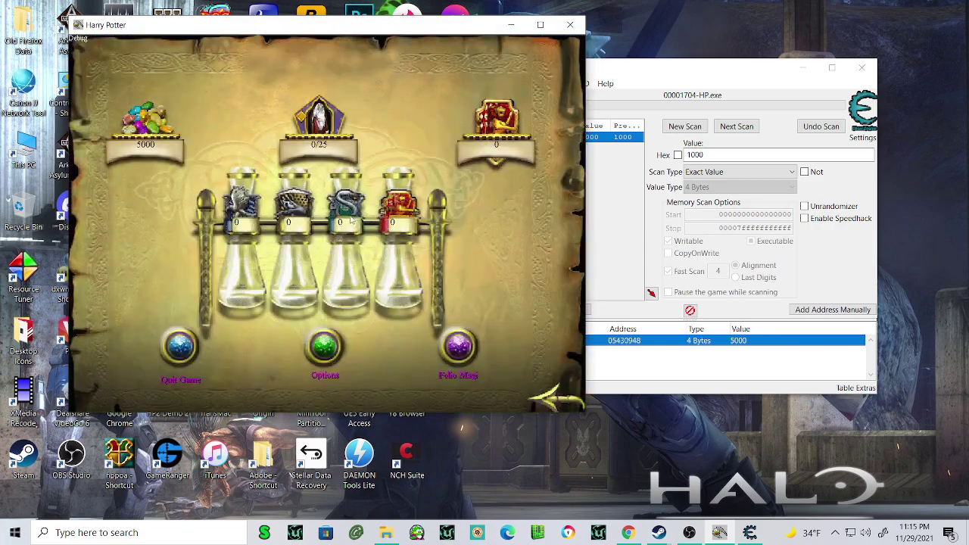
- Set the bean address's value to 9999 in the Cheat Engine address list
double_click(740, 341)
type("9999")
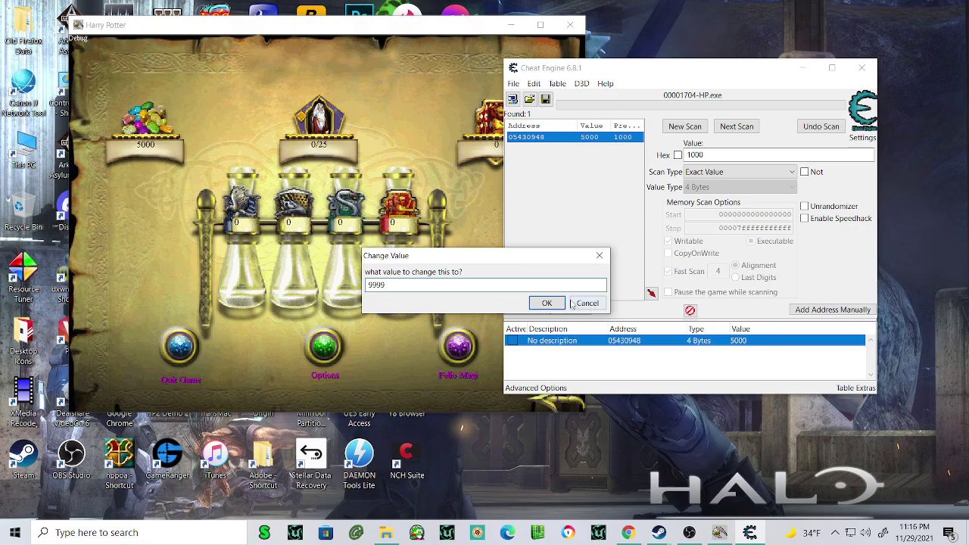
left_click(547, 303)
- Return to the game, resume play, and reopen the status screen to check the updated bean count
left_click(423, 185)
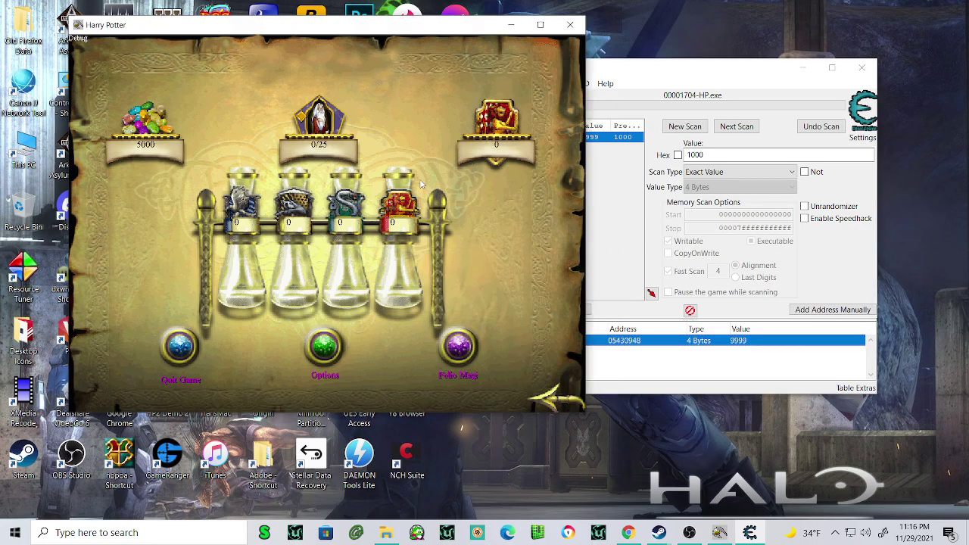
key("Escape")
key("Escape")
key("Escape")
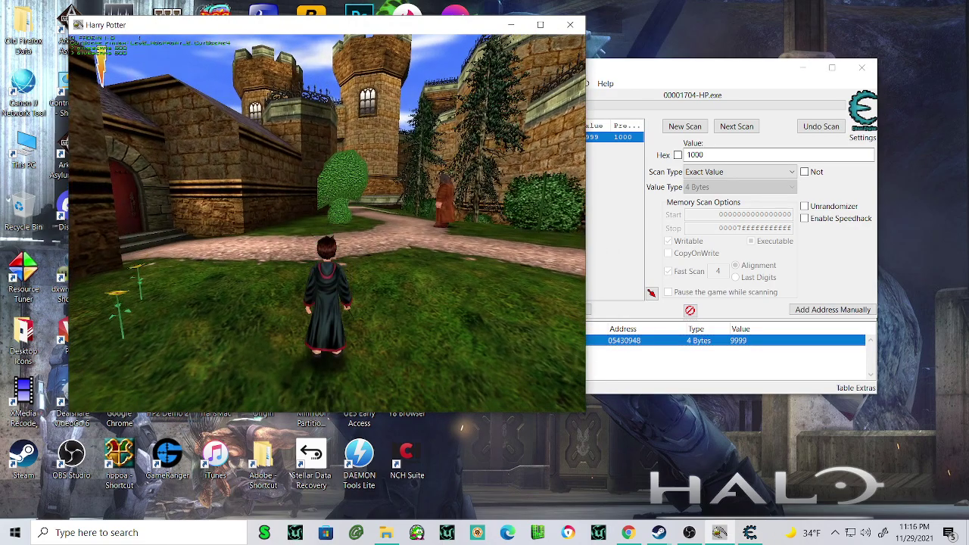
key("Escape")
key("Escape")
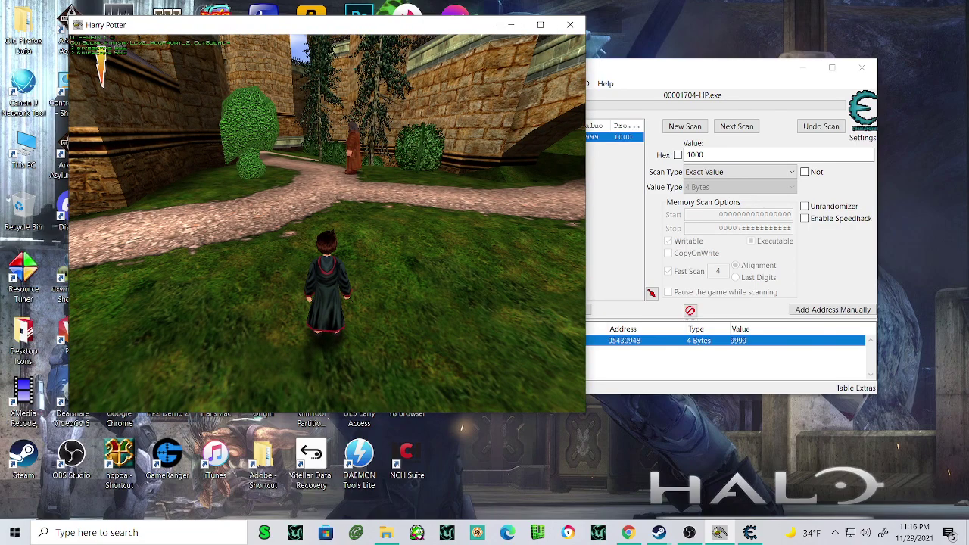
key("Escape")
- Deselect the bean entry in the Cheat Engine address list and resume play in the game
left_click(632, 370)
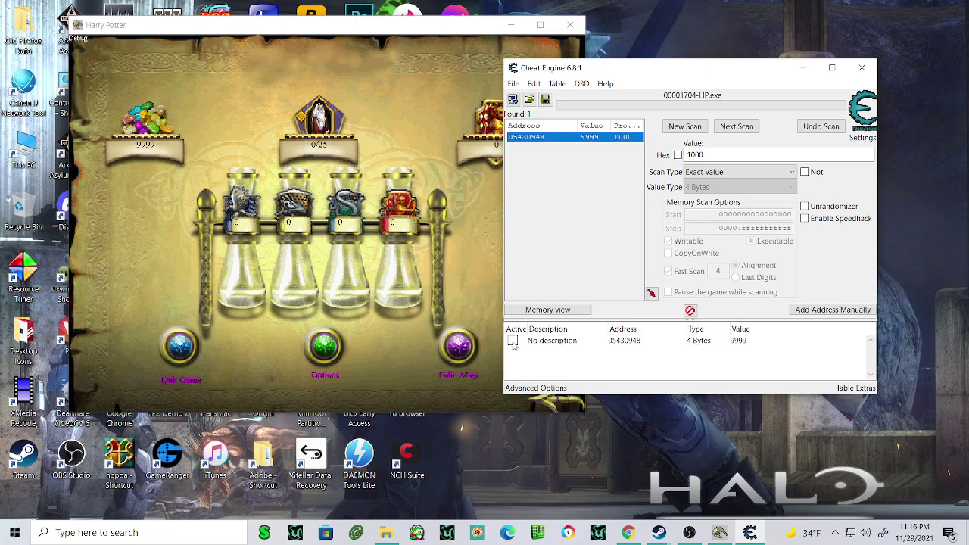
left_click(339, 228)
key("Escape")
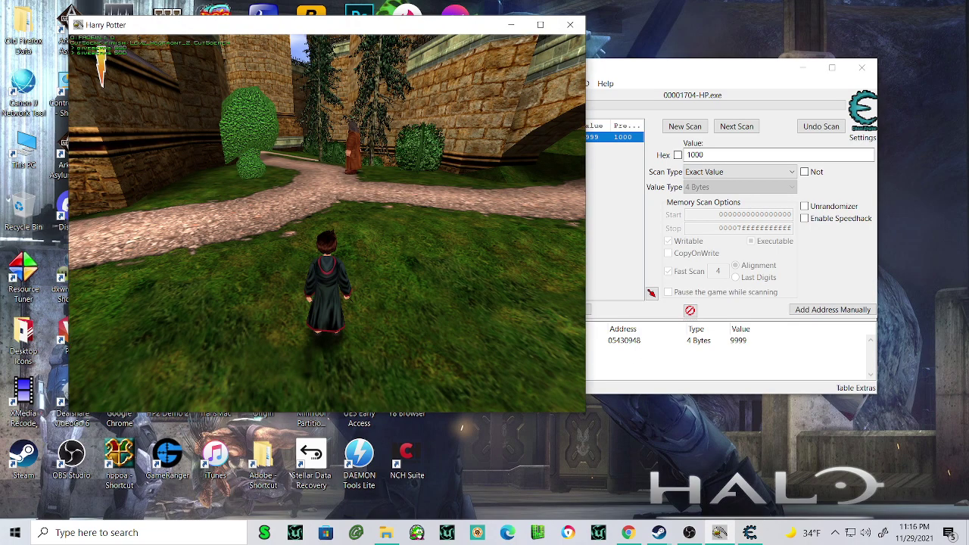
key("grave")
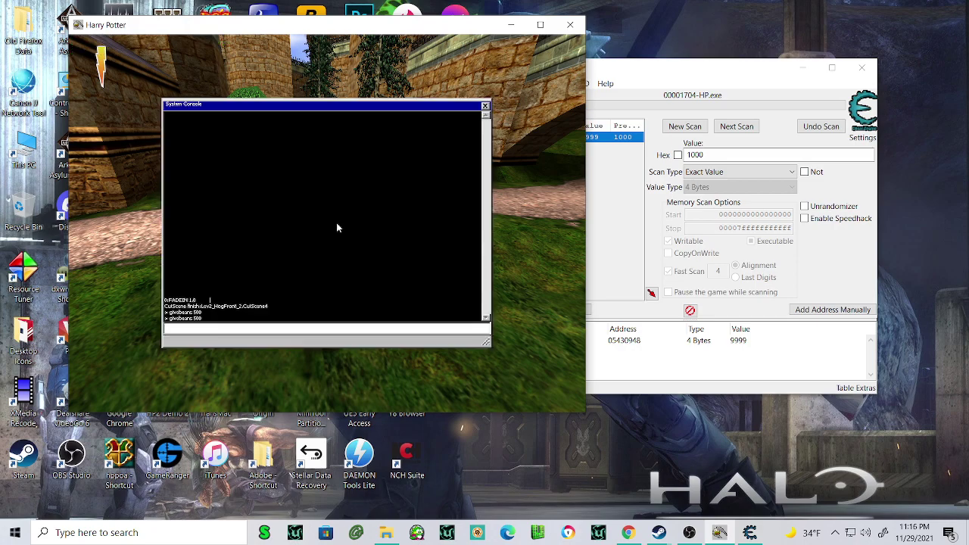
key("Escape")
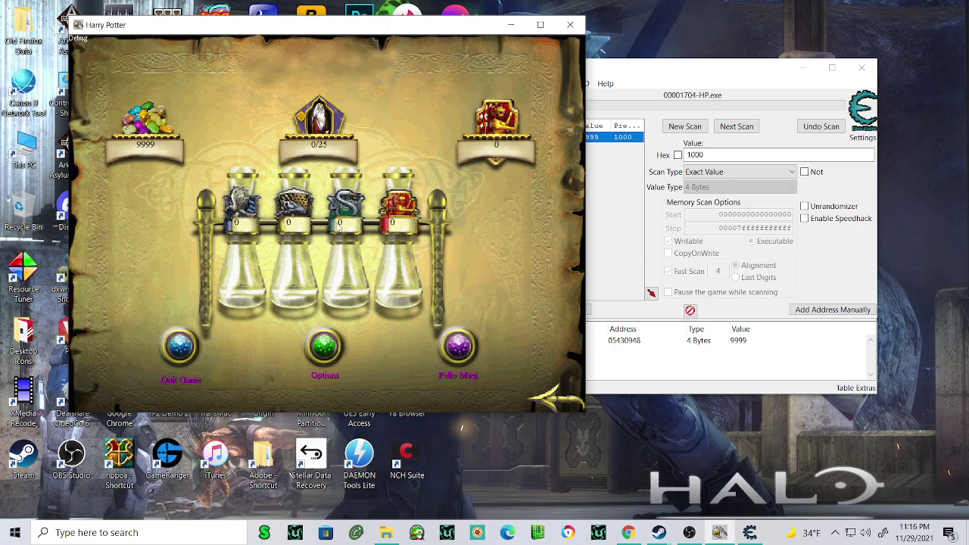
key("Escape")
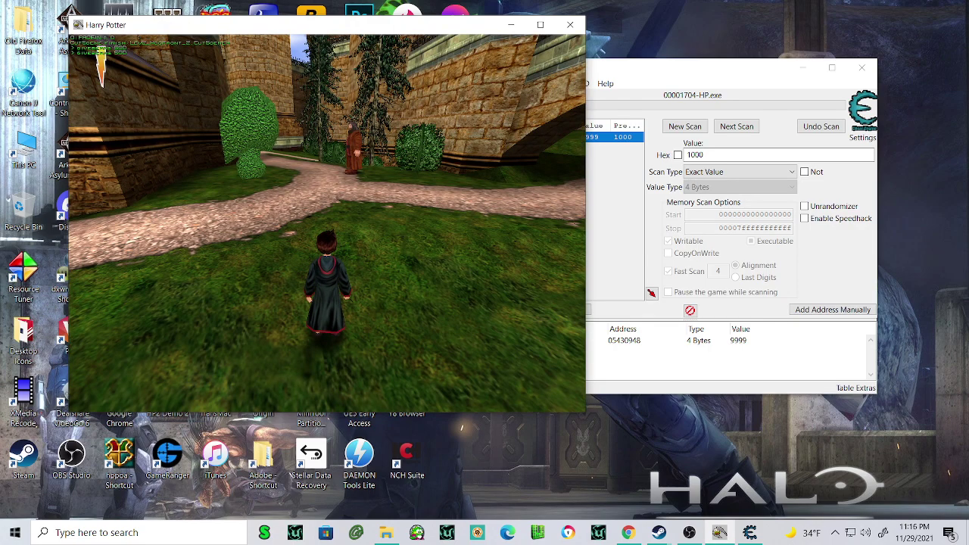
- Run givehousepoints 500 in the game console and reopen the status screen to check the house points
key("grave")
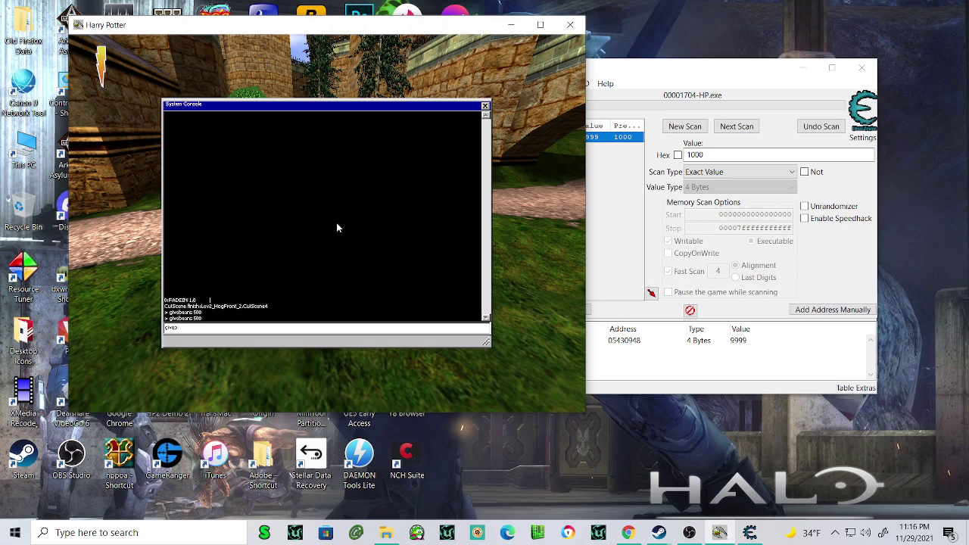
type("givehealth 50")
key("Return")
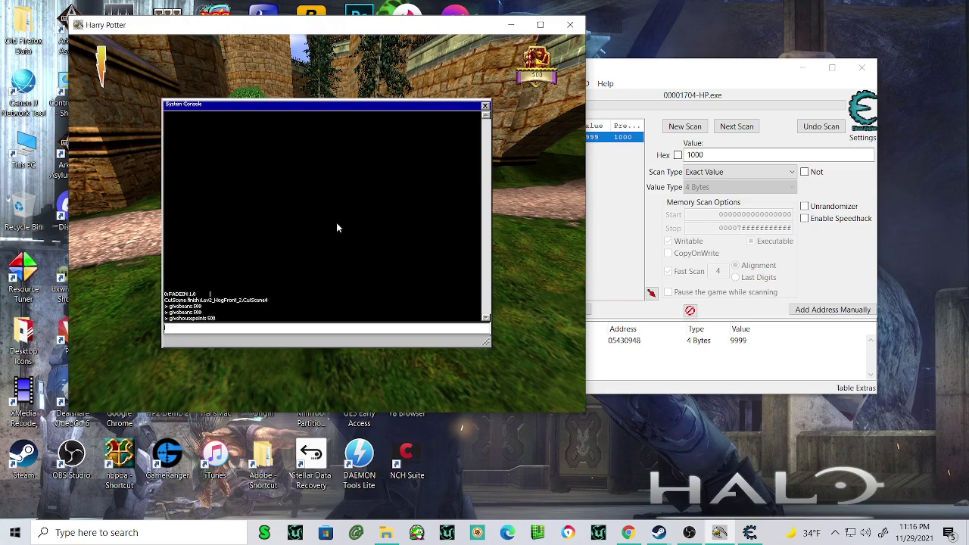
key("Escape")
key("Escape")
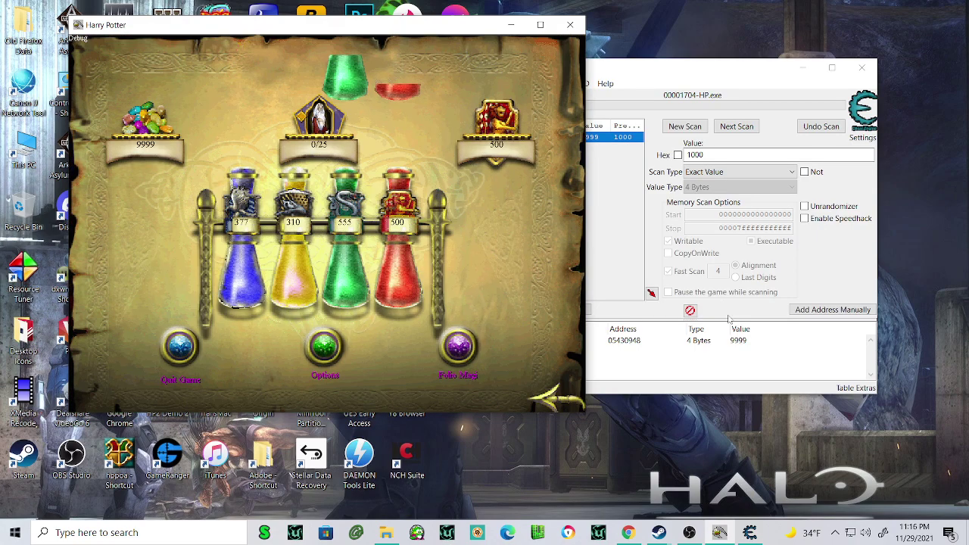
- Start a new Cheat Engine scan for the exact 4-byte value 500
left_click(688, 125)
key("BackSpace")
type("500")
left_click(692, 126)
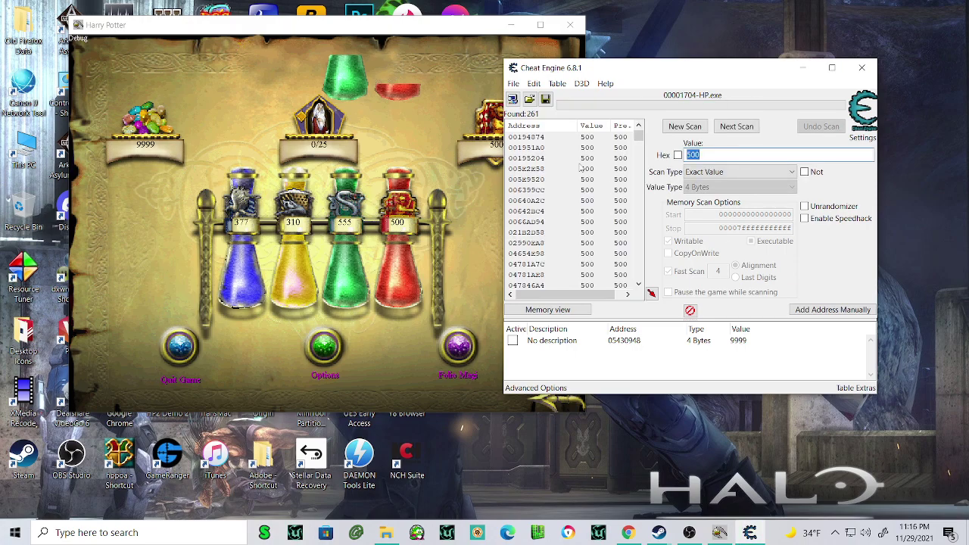
- Return to the game, run givehousepoints 500 in the console again, and reopen the status screen
left_click(451, 167)
key("Escape")
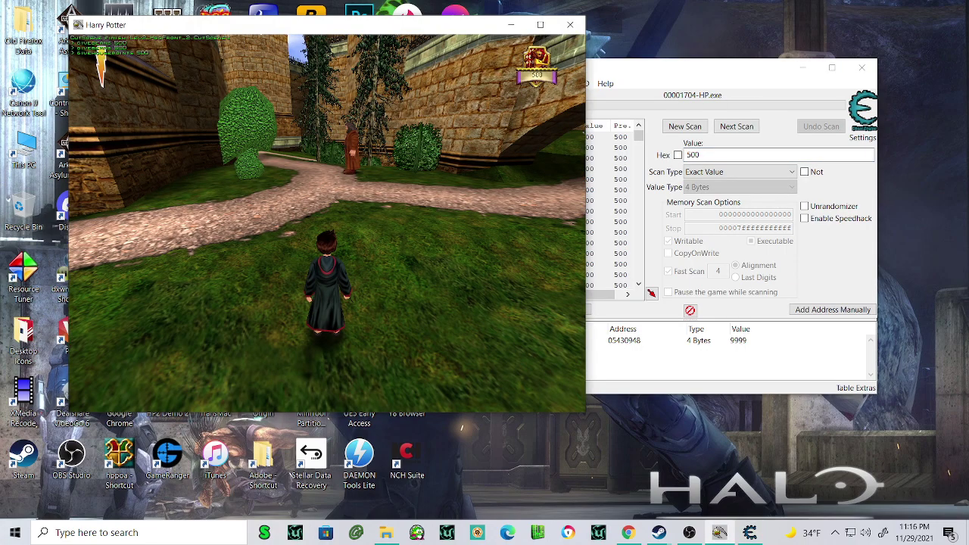
key("grave")
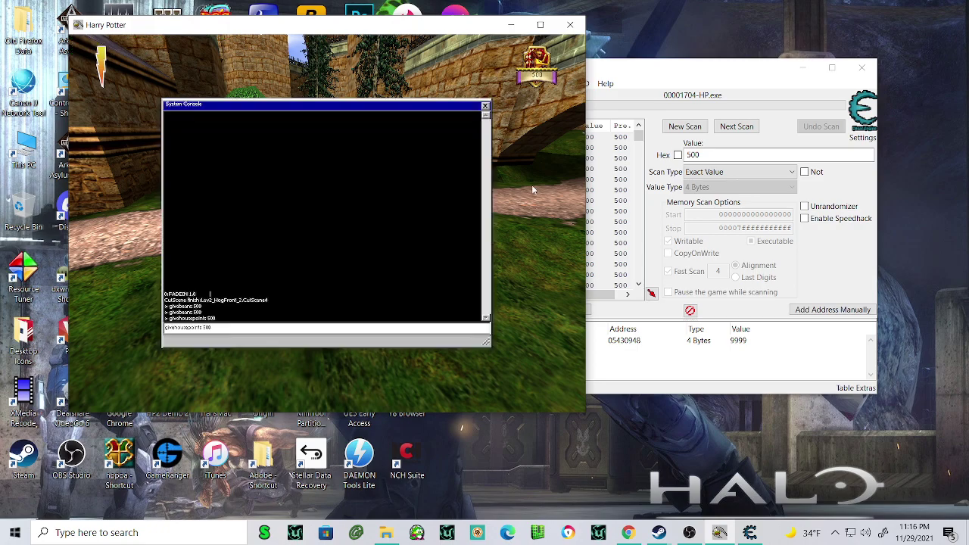
key("Escape")
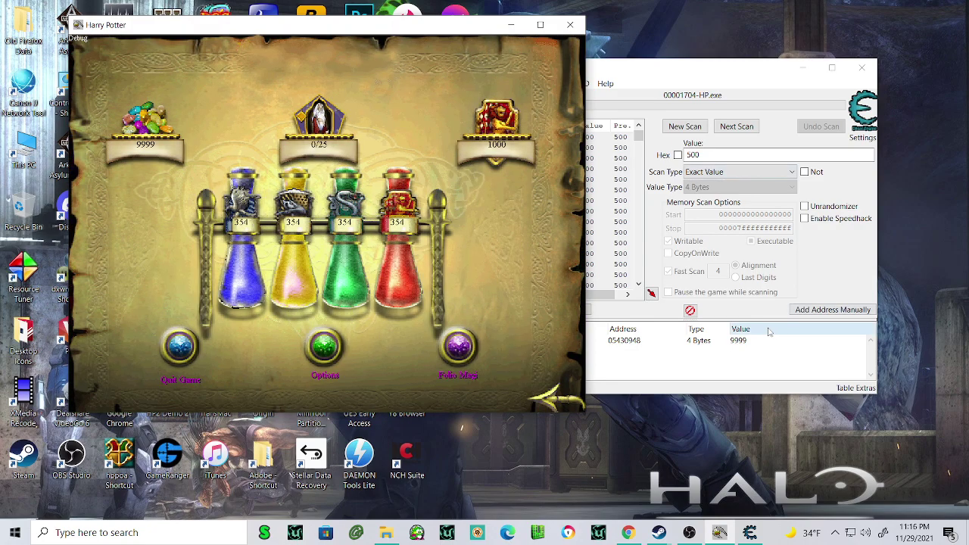
mouse_move(689, 534)
left_click(688, 499)
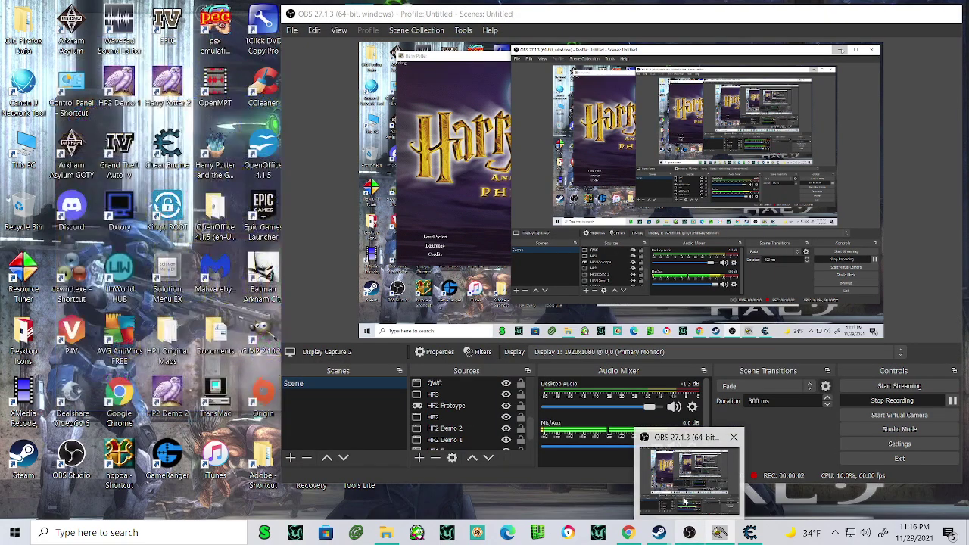
left_click(687, 499)
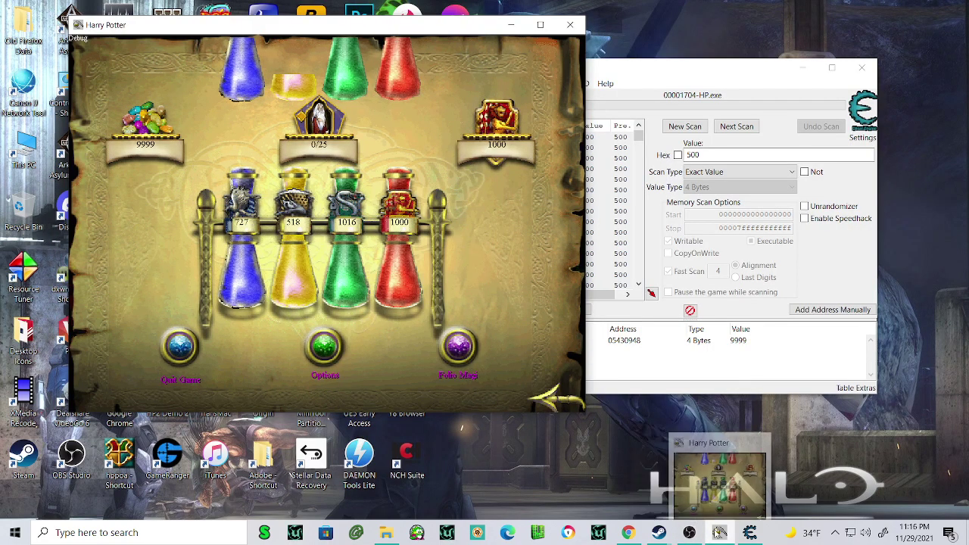
left_click(686, 485)
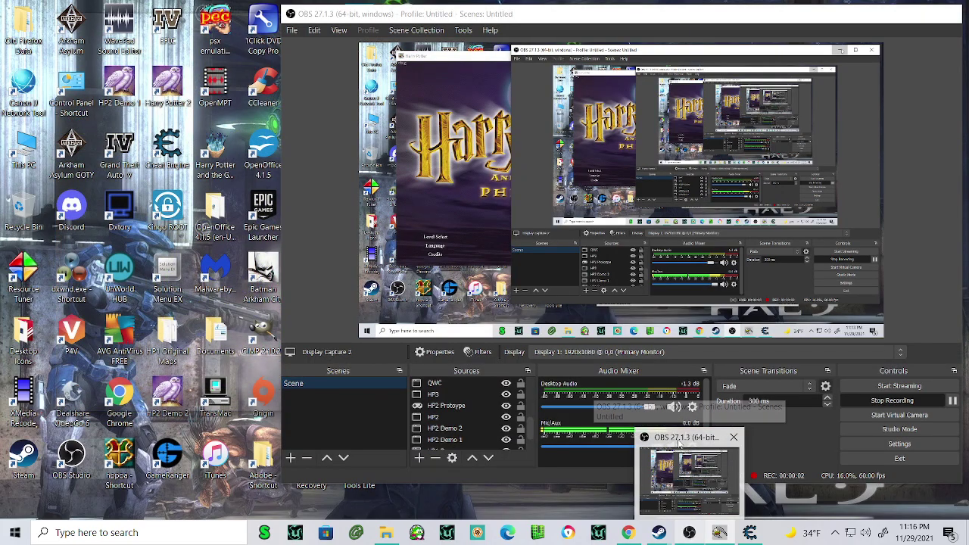
left_click(887, 14)
- Narrow the Cheat Engine scan results to addresses that hold the exact value 1000
left_click(711, 155)
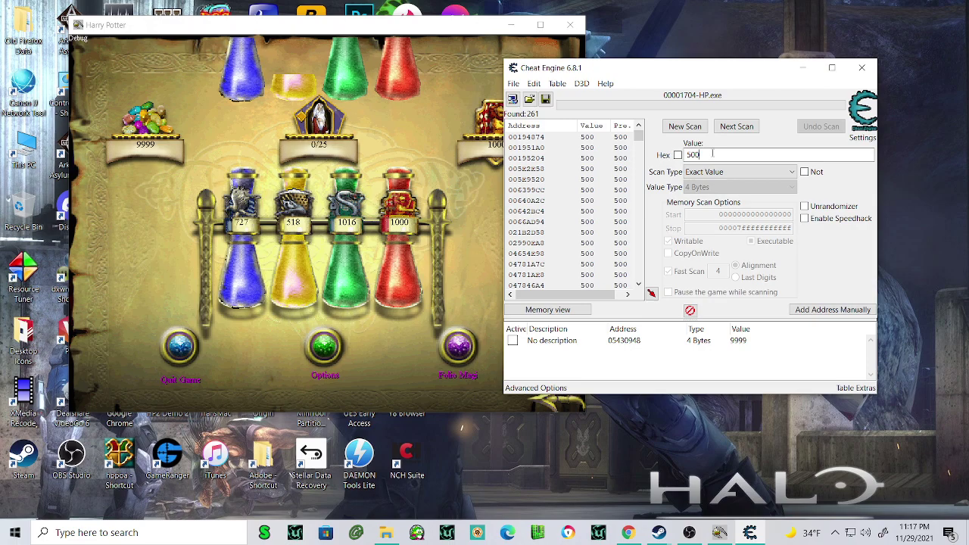
type("1000")
left_click(737, 126)
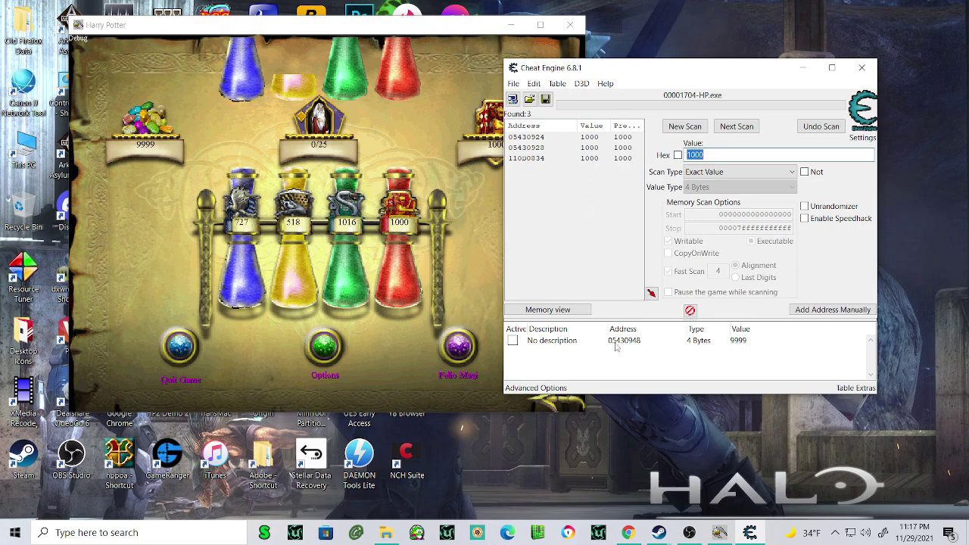
- Change the description of address 05430948 in the address list to Beans
double_click(574, 340)
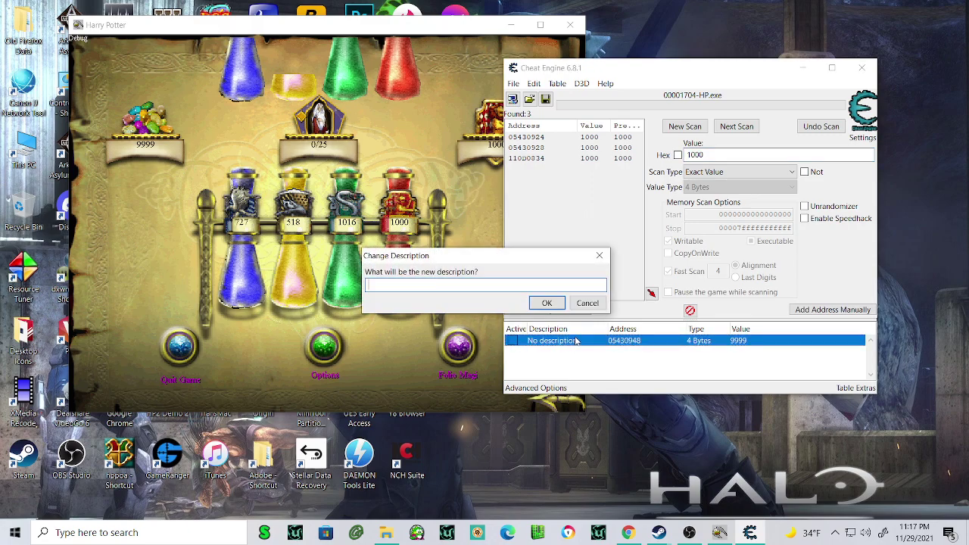
type("Beans")
left_click(546, 303)
left_click(681, 363)
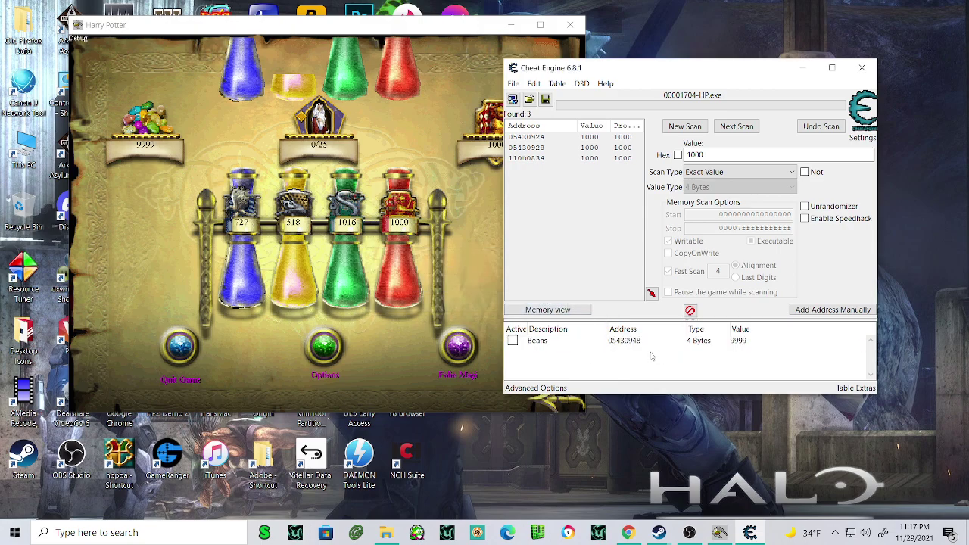
- Add the found address 05430928 to the address list and set its value to 5000
double_click(542, 148)
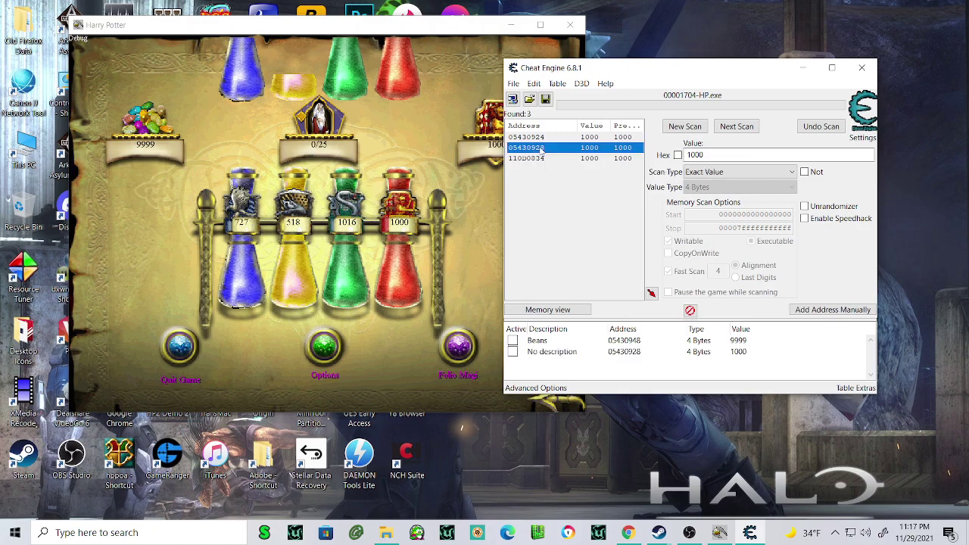
left_click(409, 221)
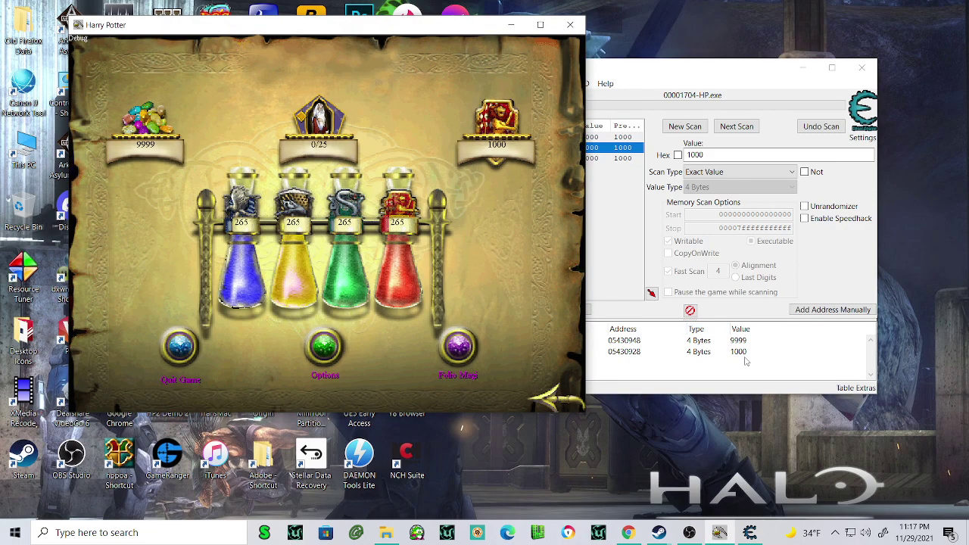
left_click(738, 353)
double_click(739, 352)
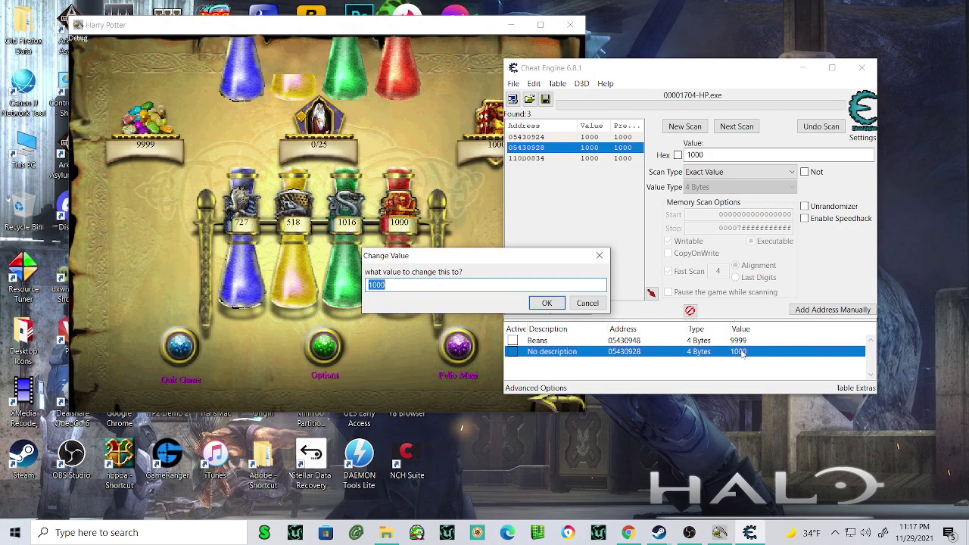
type("5000")
key("Return")
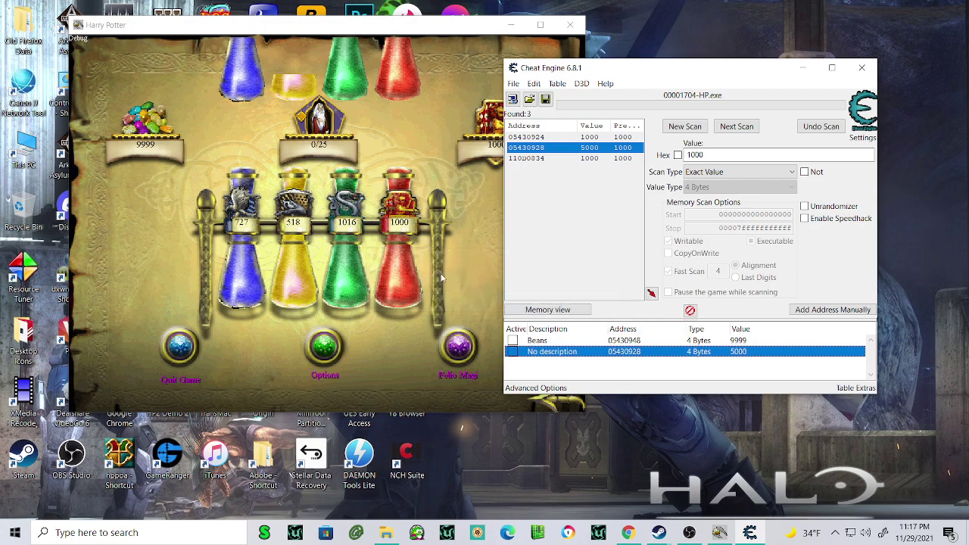
- Return to the game, resume play, and reopen the status screen to check the red house's points
left_click(432, 272)
key("Escape")
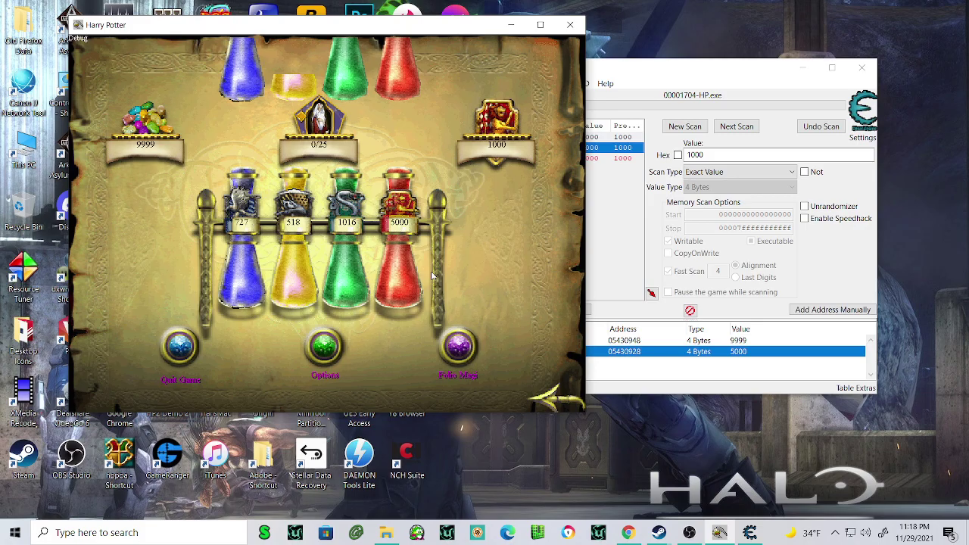
key("Escape")
key("Escape")
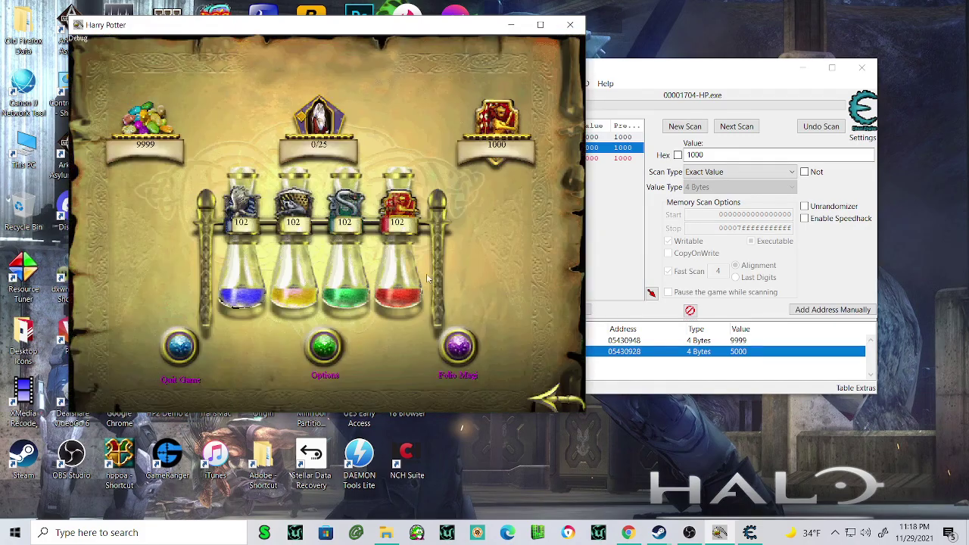
- Set the value of address 05430928 in the Cheat Engine address list to 9999
left_click(738, 352)
double_click(738, 352)
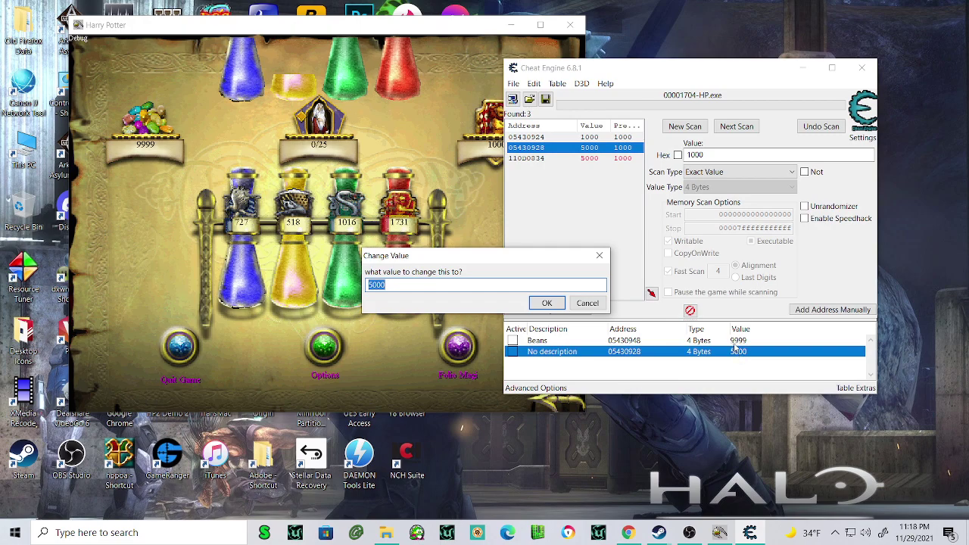
type("9999")
left_click(547, 302)
- Go back to the game and reload its status screen to check the changed house points
left_click(427, 269)
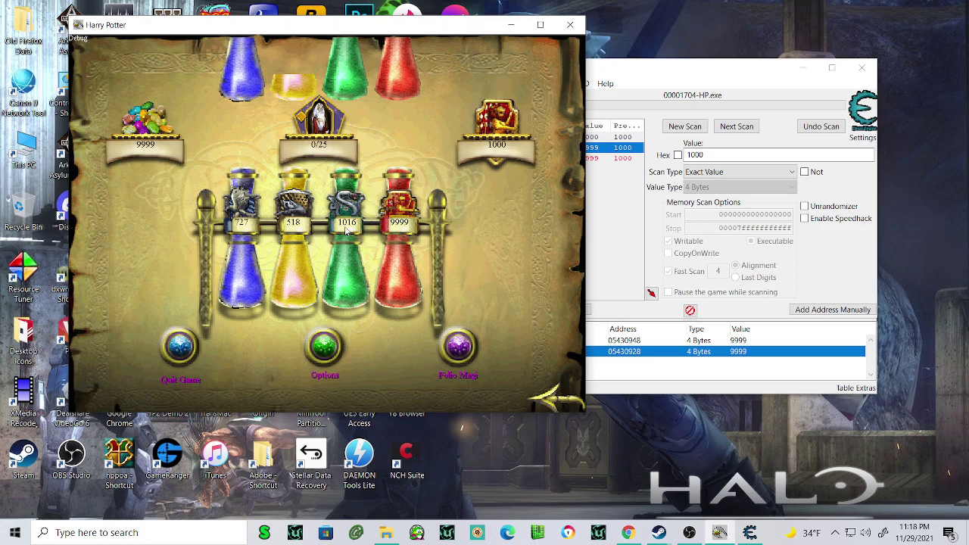
key("Escape")
key("Escape")
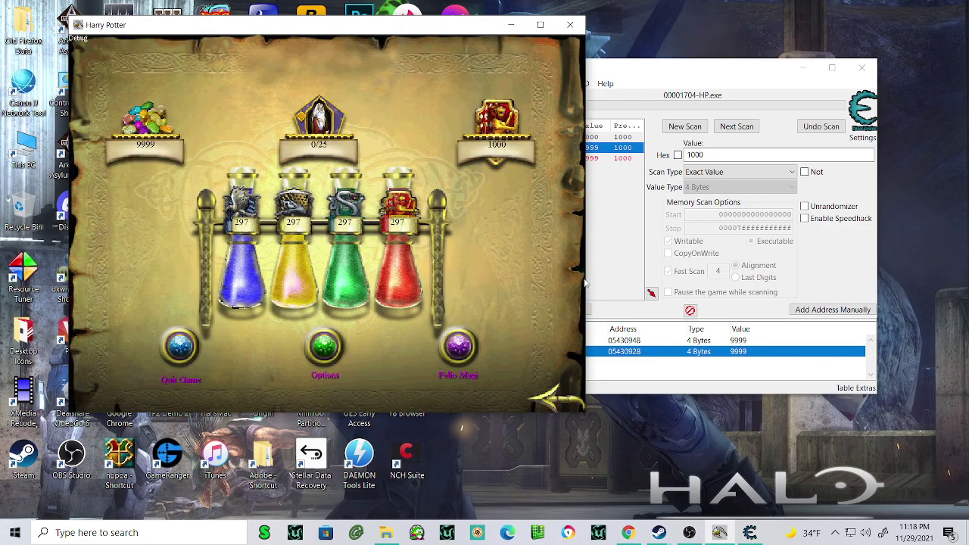
- Change the description of address 05430928 in the Cheat Engine address list to House Points
left_click(588, 279)
double_click(561, 352)
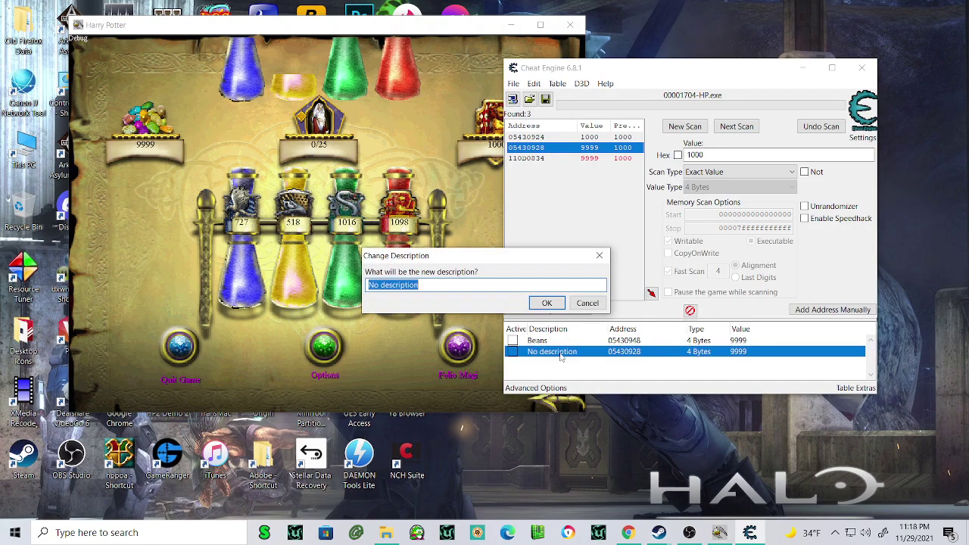
key("BackSpace")
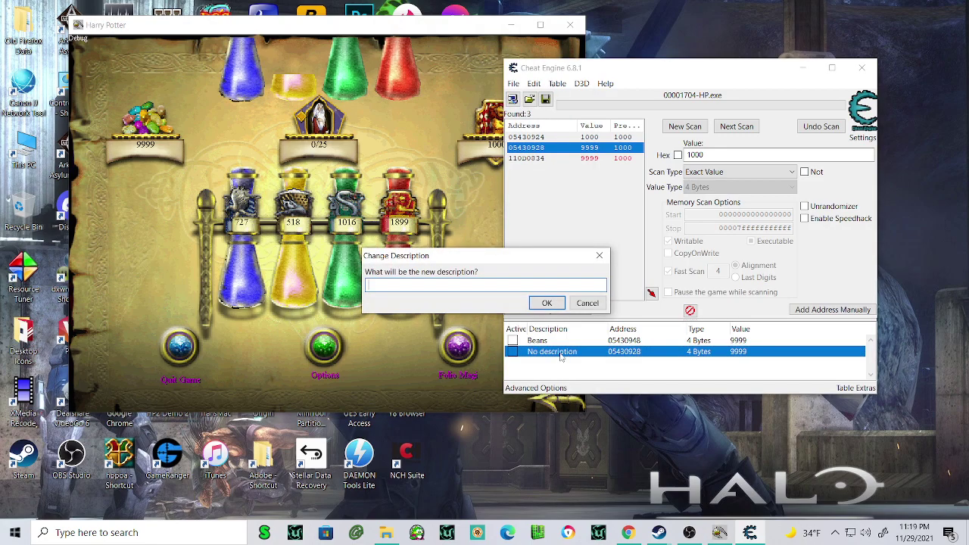
type("House Points")
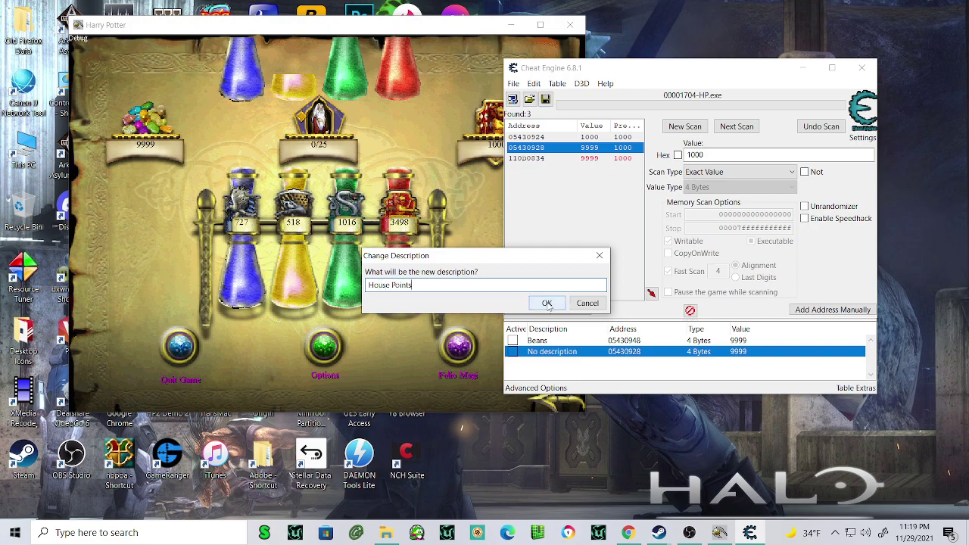
left_click(546, 304)
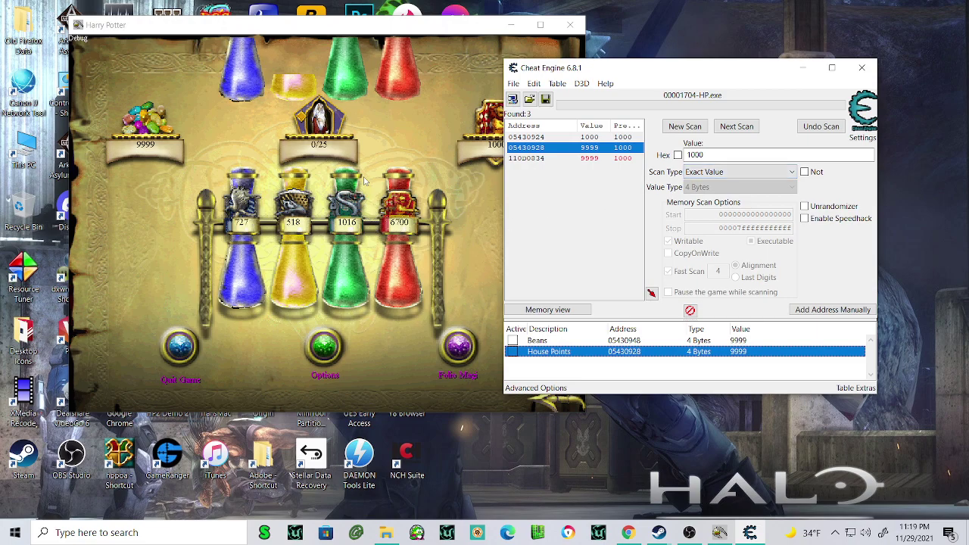
- Switch to the game, leave the status screen, and reopen it to recheck the house point totals
left_click(365, 254)
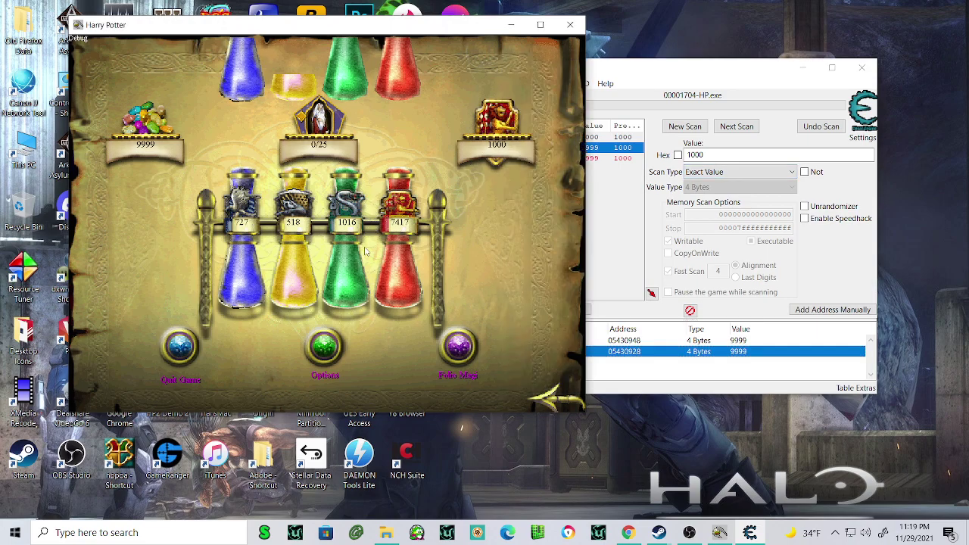
key("Escape")
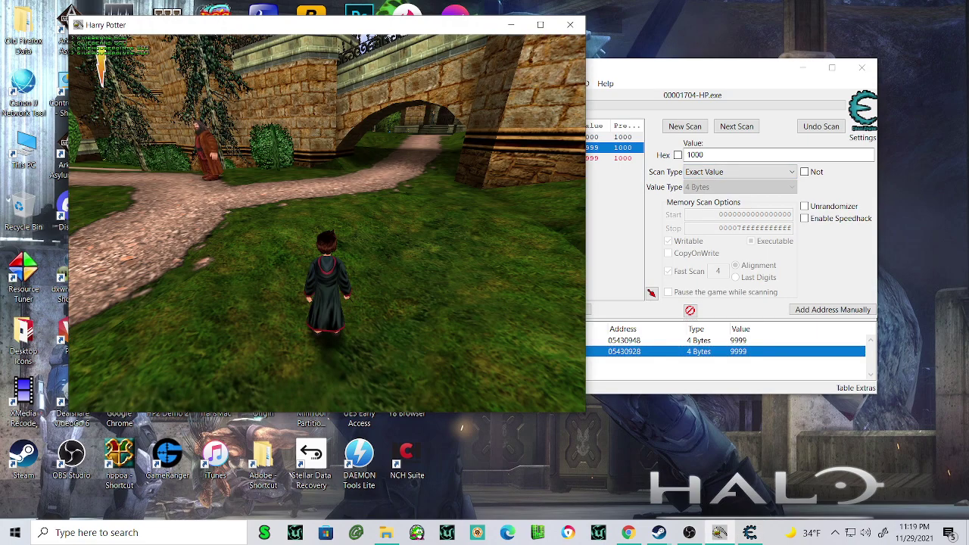
key("Escape")
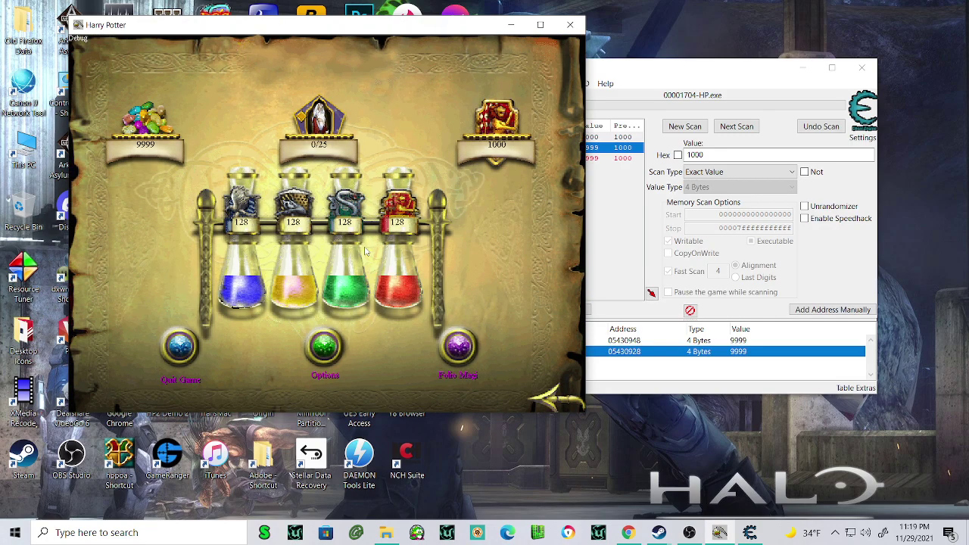
- Leave the status screen, run "set baseharry numstars 500" in the game console, and return to the game
key("Escape")
key("grave")
key("Up")
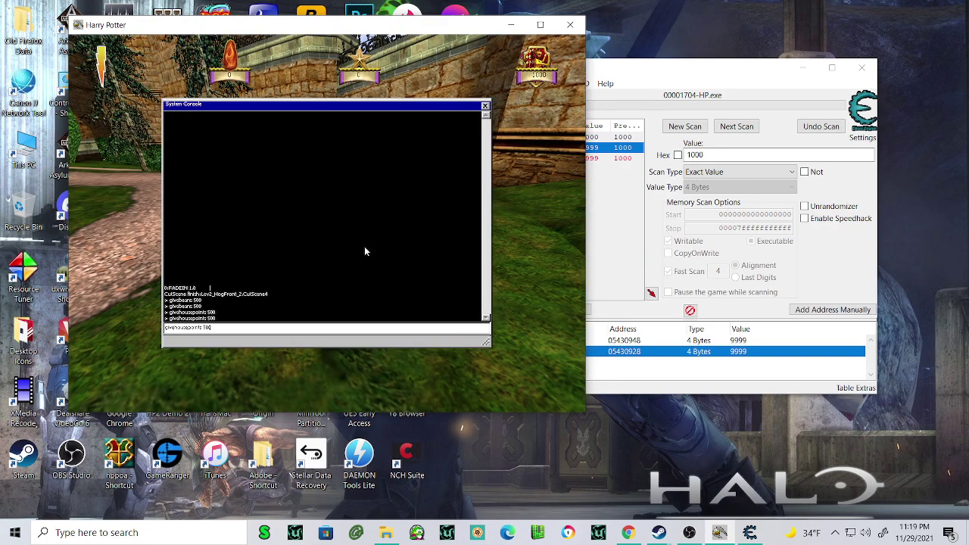
key("BackSpace")
key("BackSpace")
key("BackSpace")
key("BackSpace")
key("BackSpace")
key("BackSpace")
key("BackSpace")
key("BackSpace")
key("BackSpace")
key("BackSpace")
key("BackSpace")
key("BackSpace")
key("BackSpace")
key("BackSpace")
key("BackSpace")
type("set Baseharry numst")
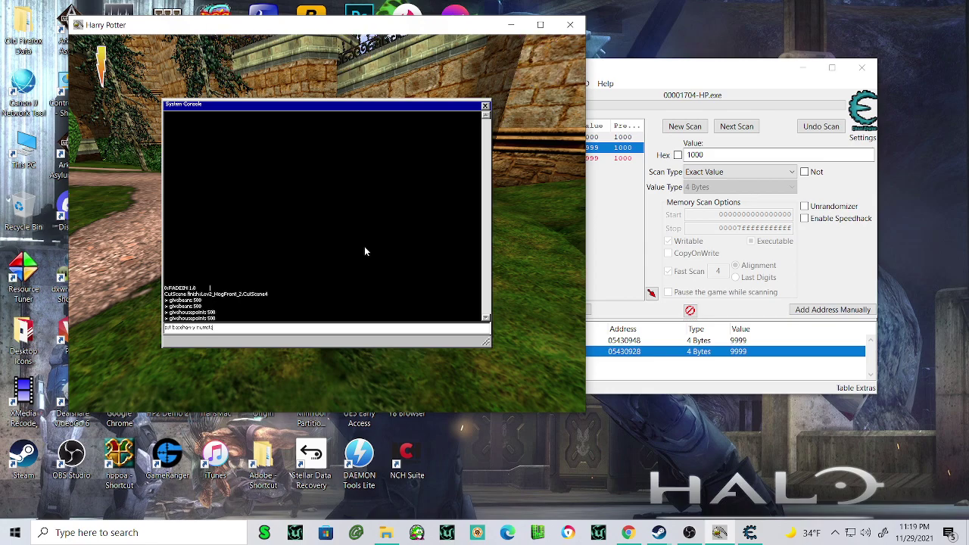
type("ars 5")
key("Return")
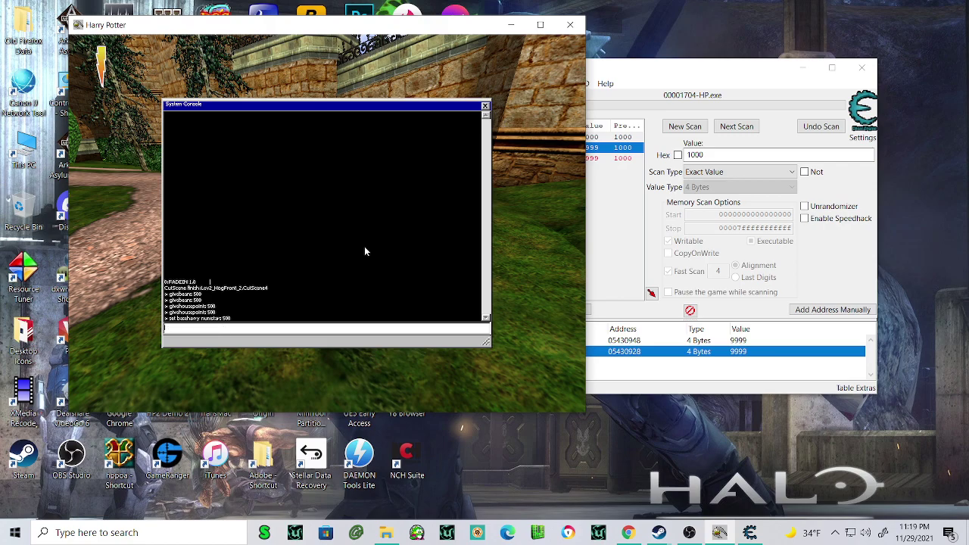
key("Escape")
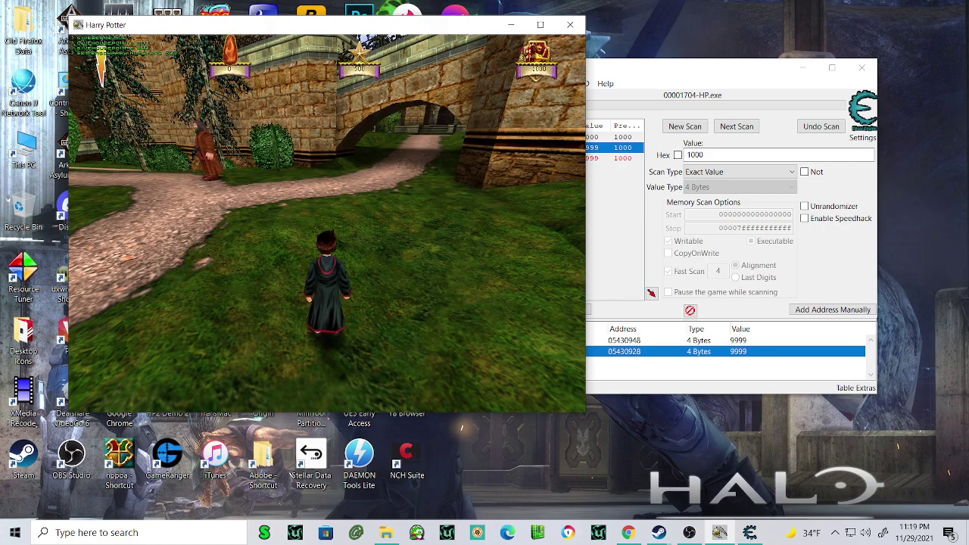
- Start a new Cheat Engine scan for the exact value 500
key("grave")
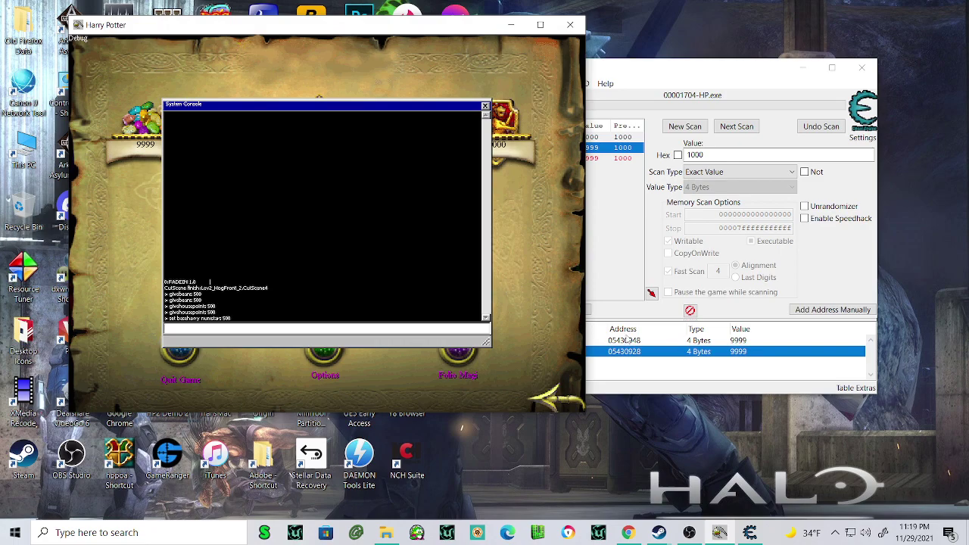
left_click(684, 126)
key("BackSpace")
type("500")
left_click(684, 126)
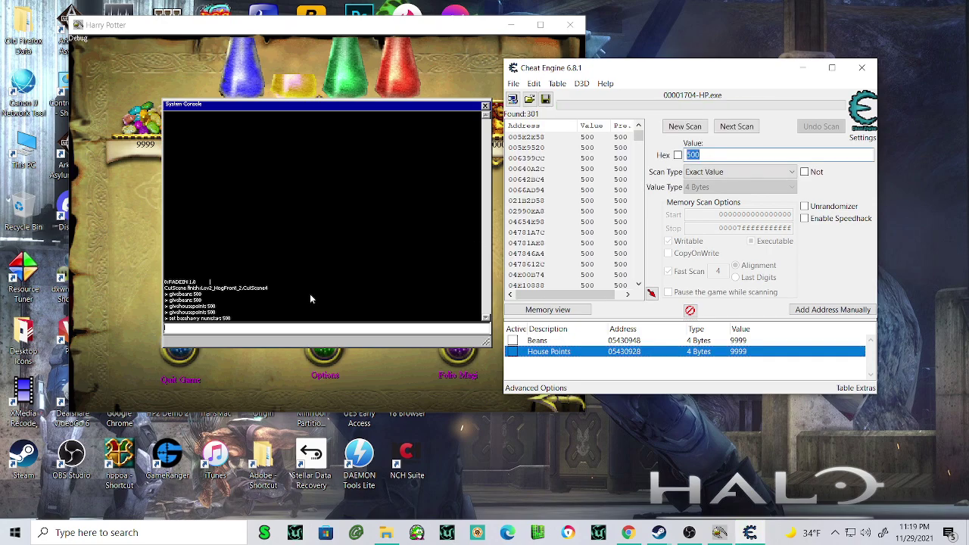
- Rerun "set baseharry numstars 500" in the game console, check the star counter, and reopen the status screen
left_click(213, 326)
key("Up")
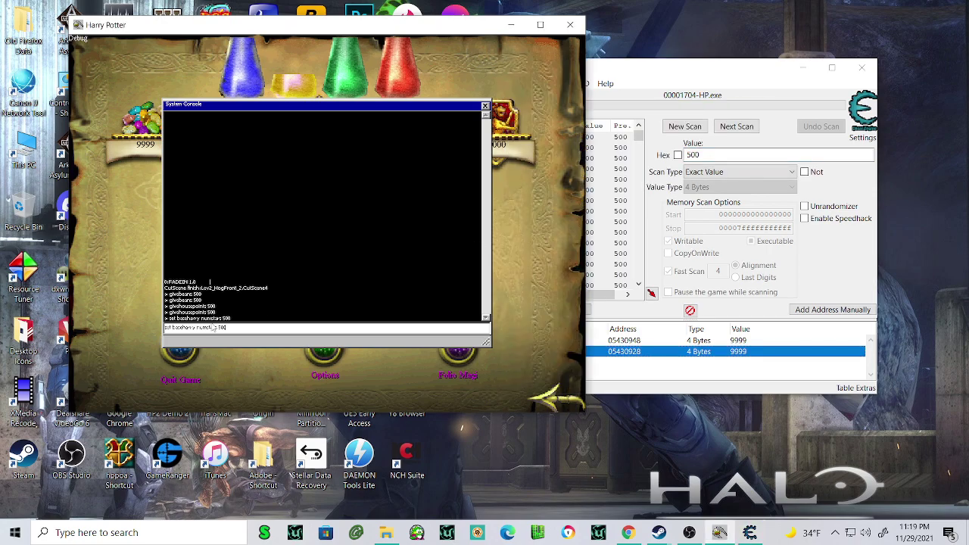
key("Return")
key("Escape")
key("Escape")
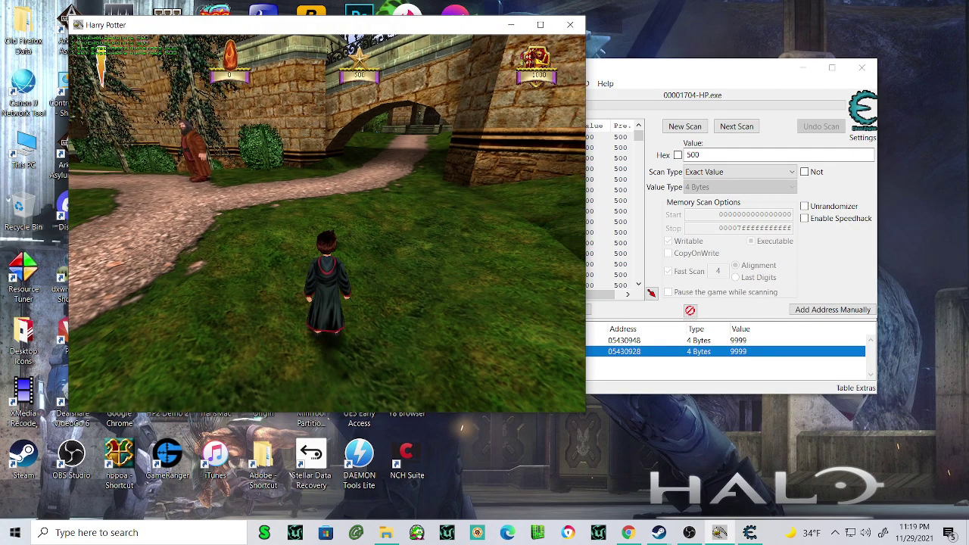
key("Escape")
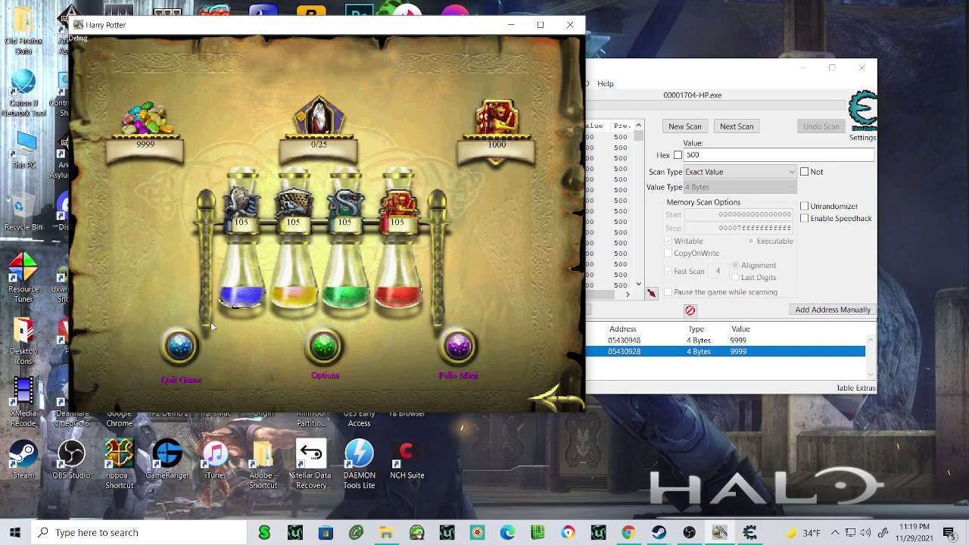
- Run "set baseharry numstars 1000" in the game console, check the star counter, and return to the status screen
key("grave")
key("Up")
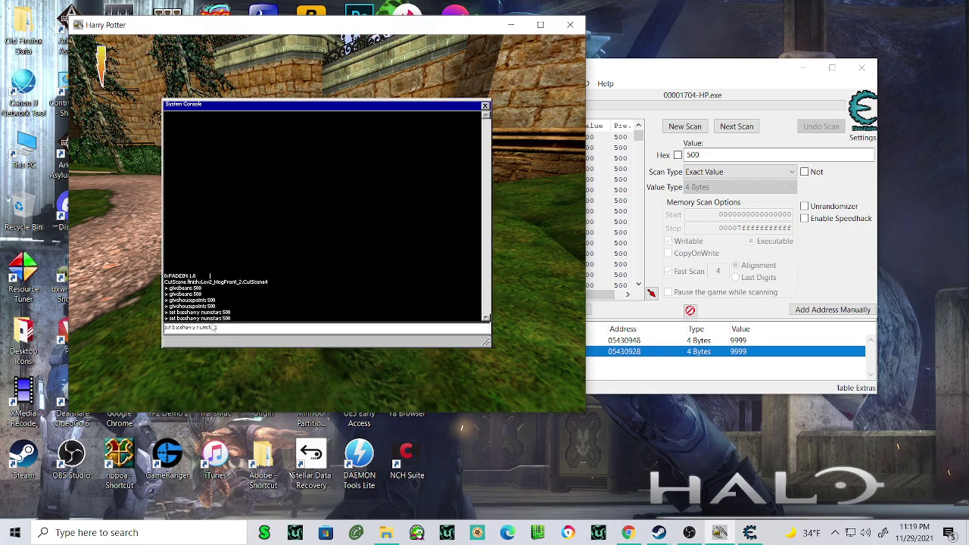
type("1000")
key("Return")
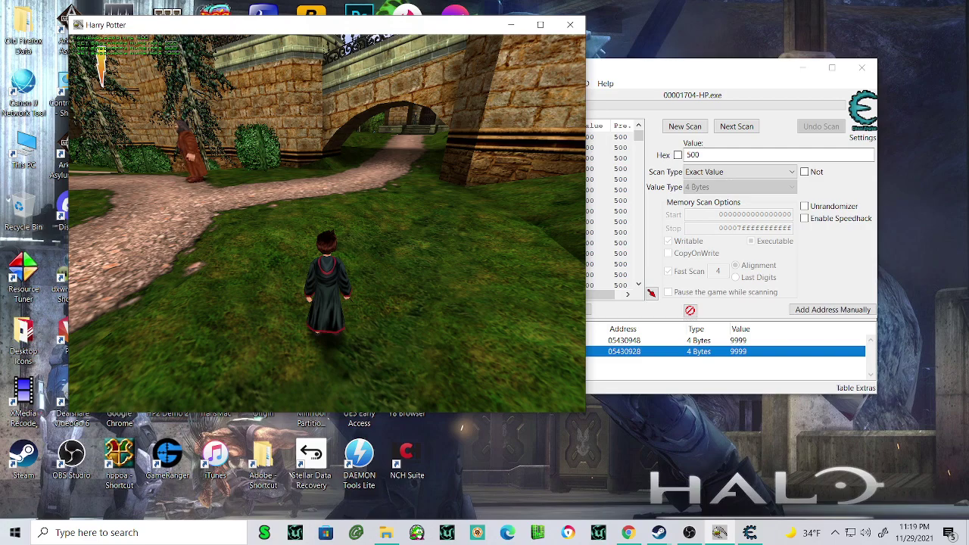
key("Escape")
key("grave")
key("Escape")
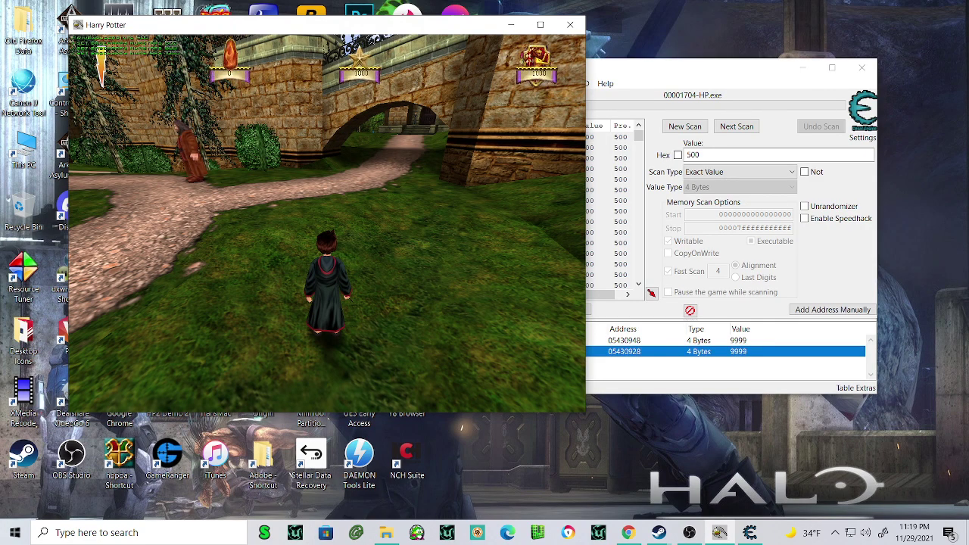
key("Escape")
key("grave")
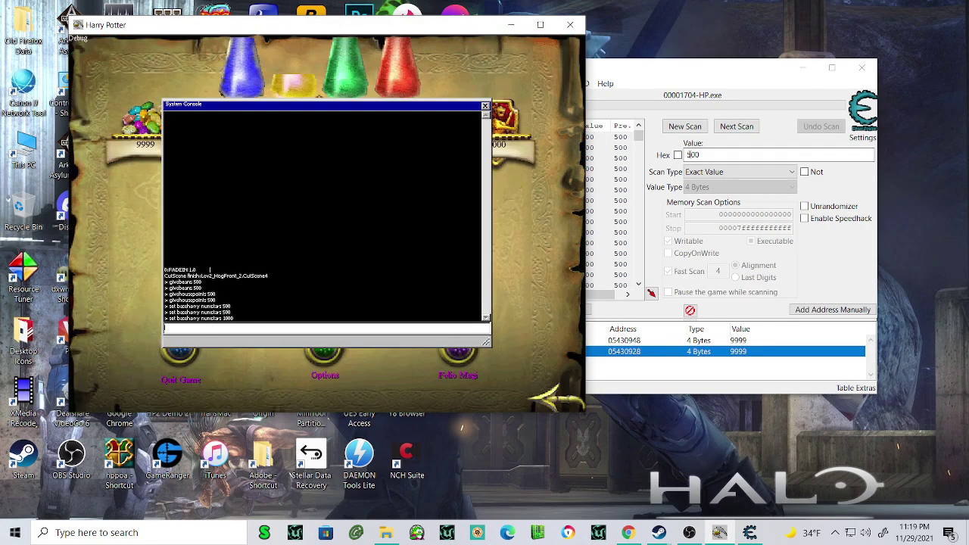
- Narrow the Cheat Engine results to the value 1000 and add address 0543094C to the address list
left_click(709, 155)
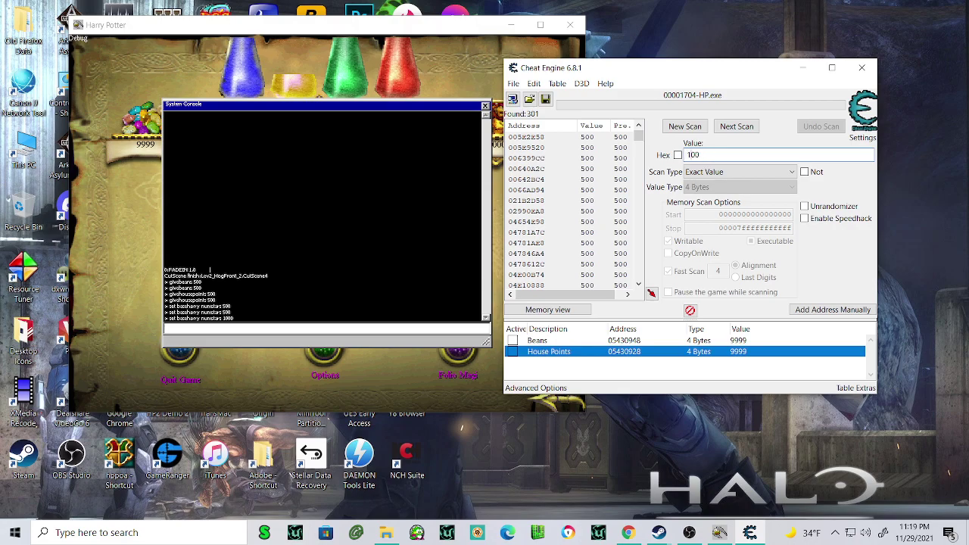
left_click(734, 127)
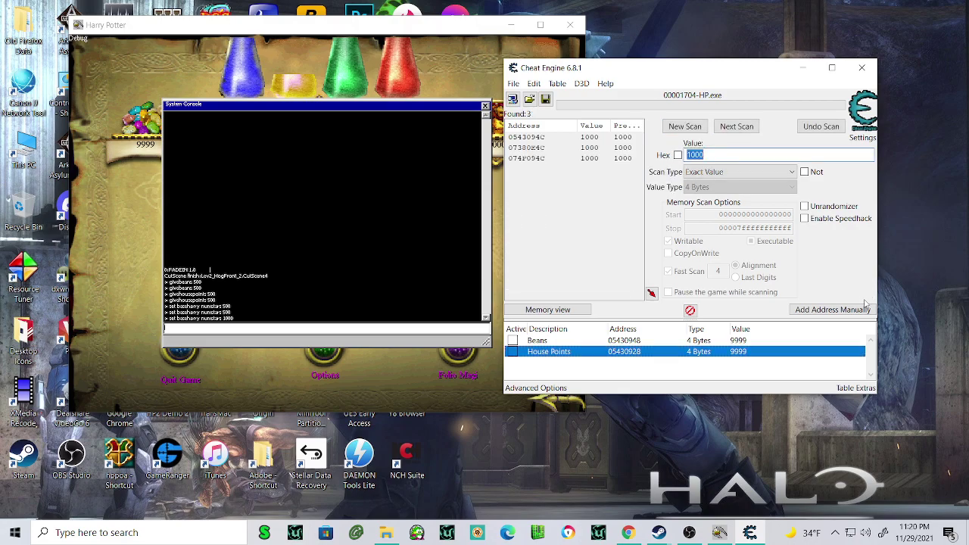
double_click(531, 137)
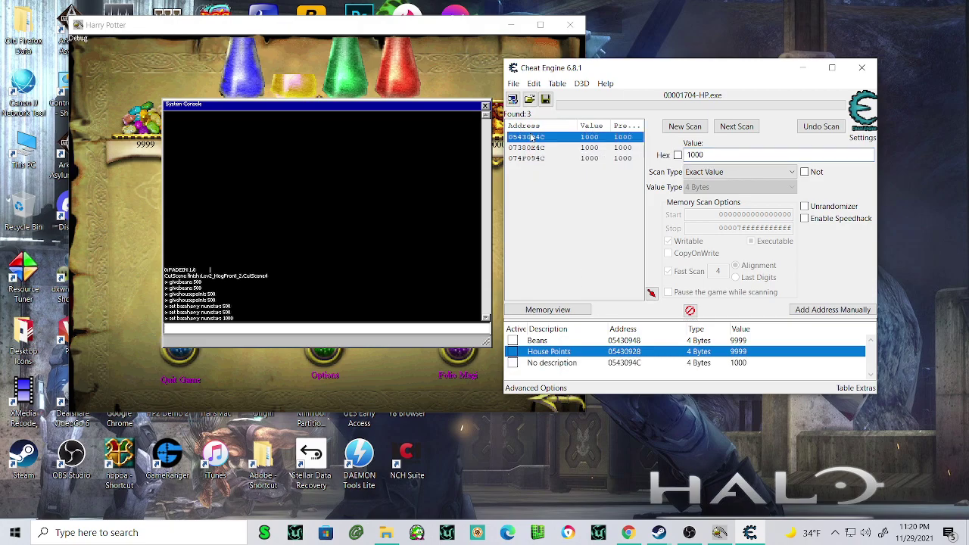
- Go back to the game to look at the challenge star counter, and return to the status screen
left_click(310, 232)
key("Escape")
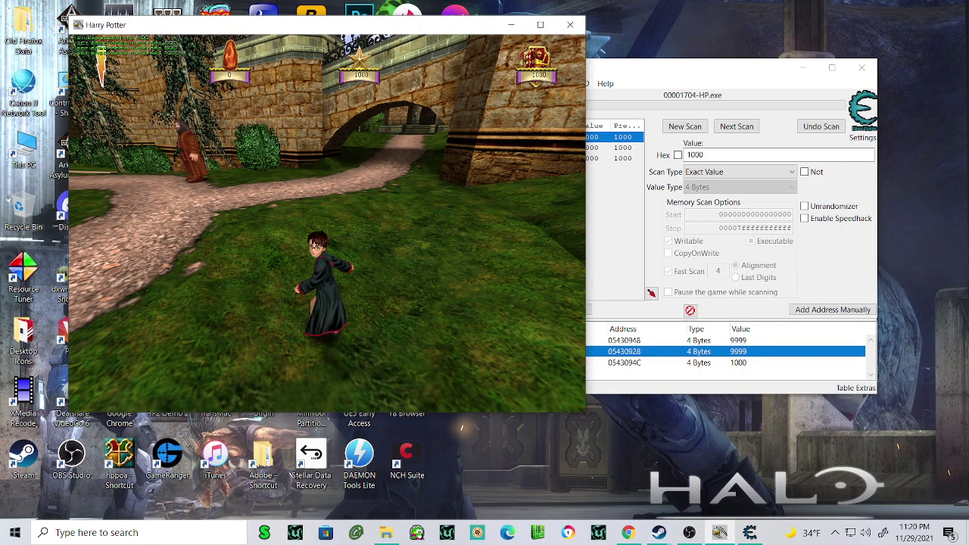
key("Escape")
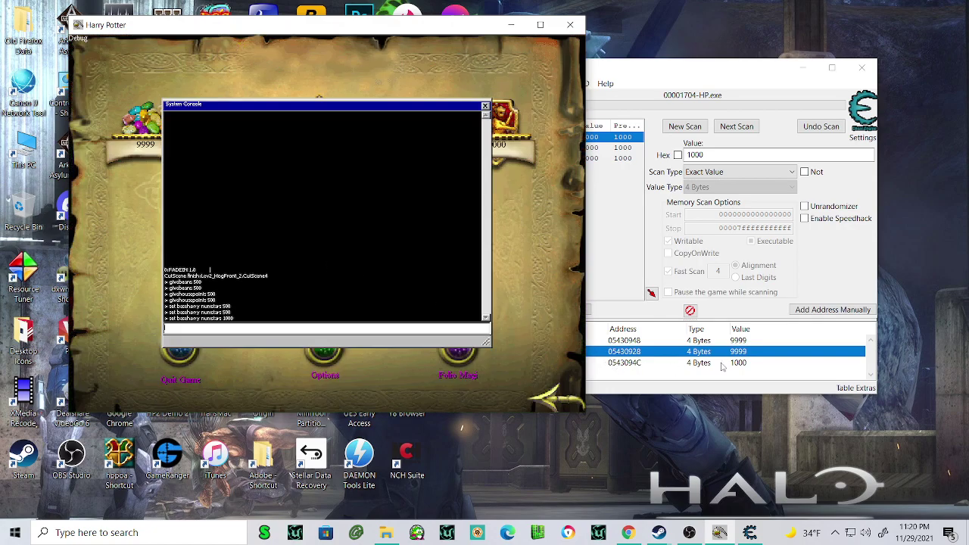
- Set the value of address 0543094C in the Cheat Engine address list to 5000 and check the star counter in the game
double_click(738, 363)
type("5000")
left_click(546, 303)
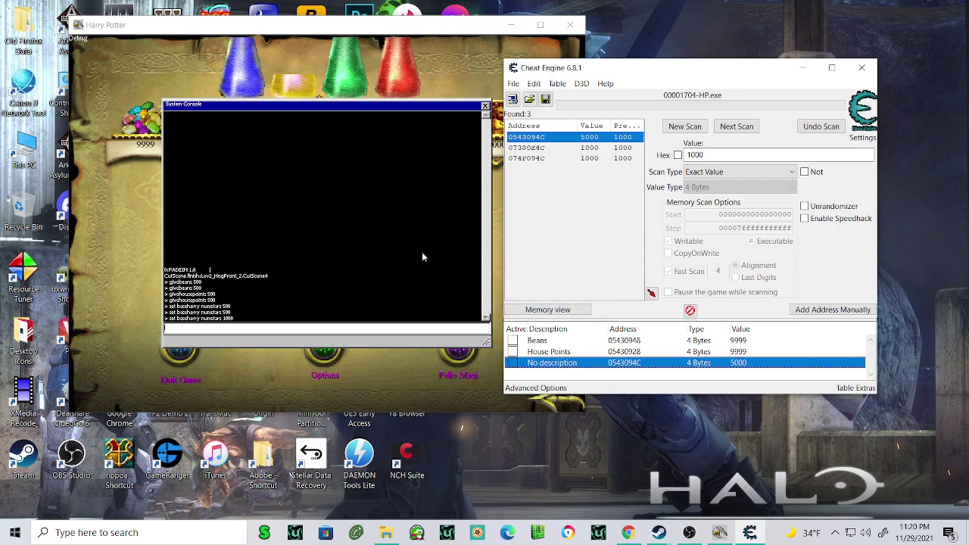
left_click(209, 229)
key("Escape")
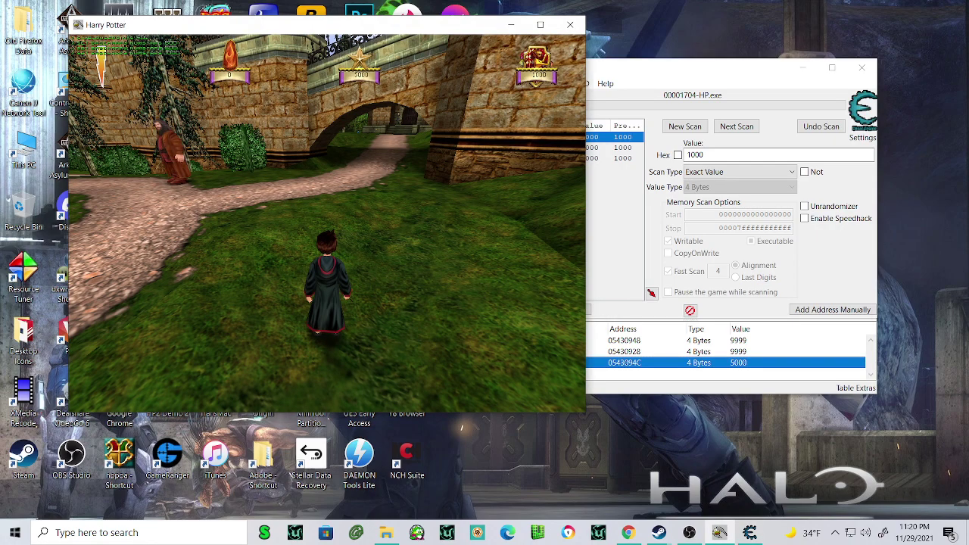
key("Escape")
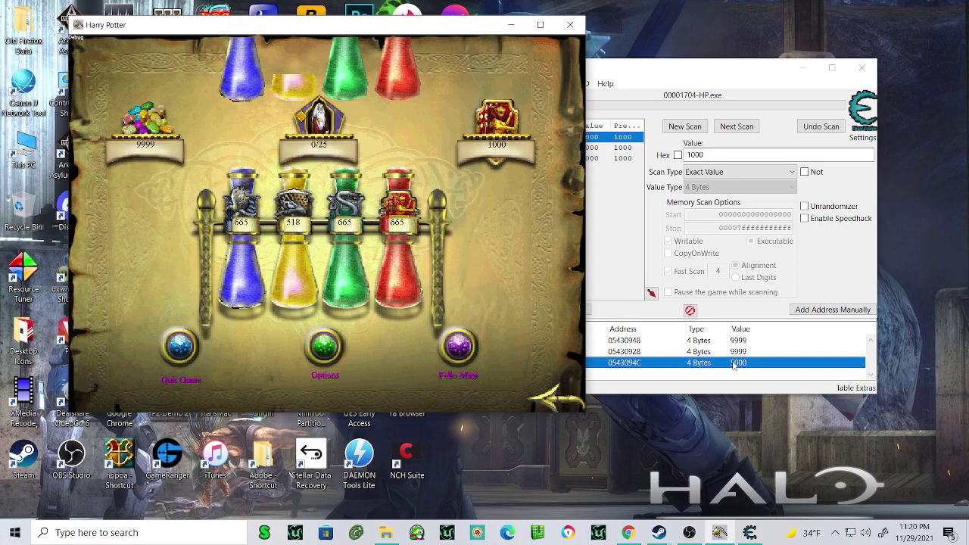
- Set the value of address 0543094C to 9999 and check the star counter in the game
double_click(734, 365)
type("9999")
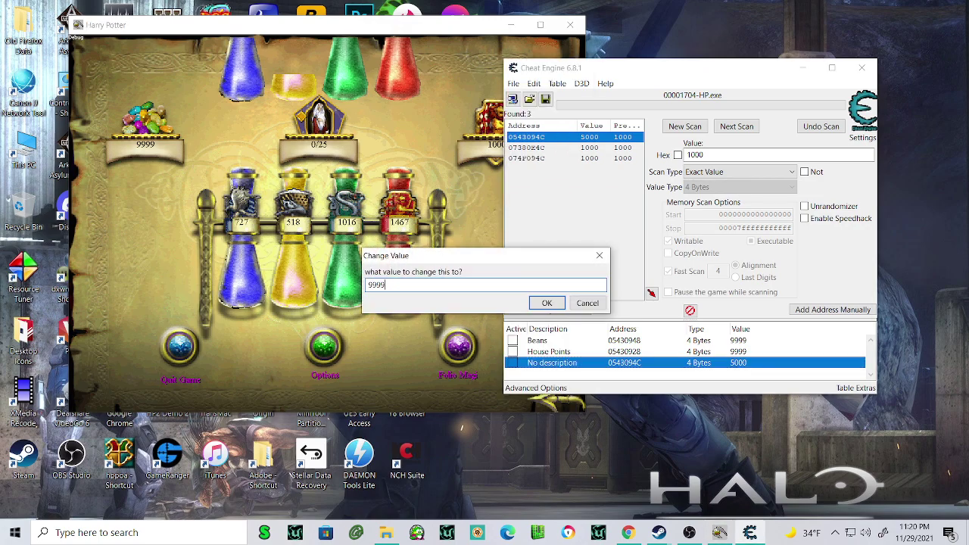
key("Return")
left_click(437, 285)
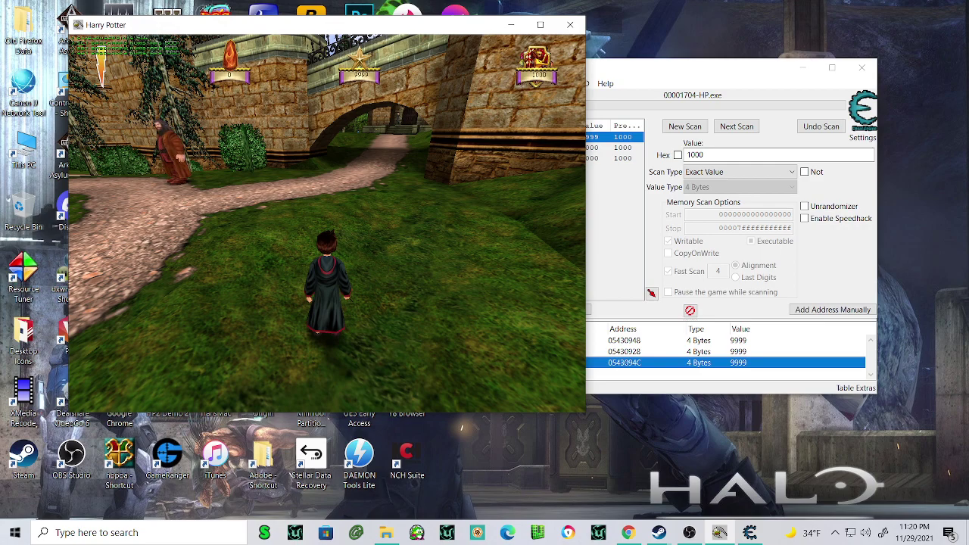
key("Escape")
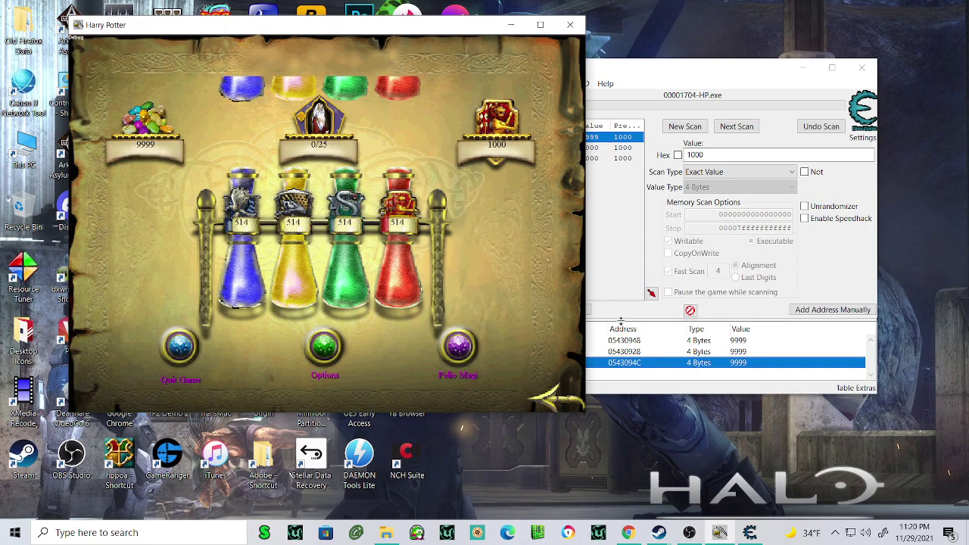
- Change the description of address 0543094C in the Cheat Engine address list to Challenge Stars
left_click(624, 363)
double_click(567, 363)
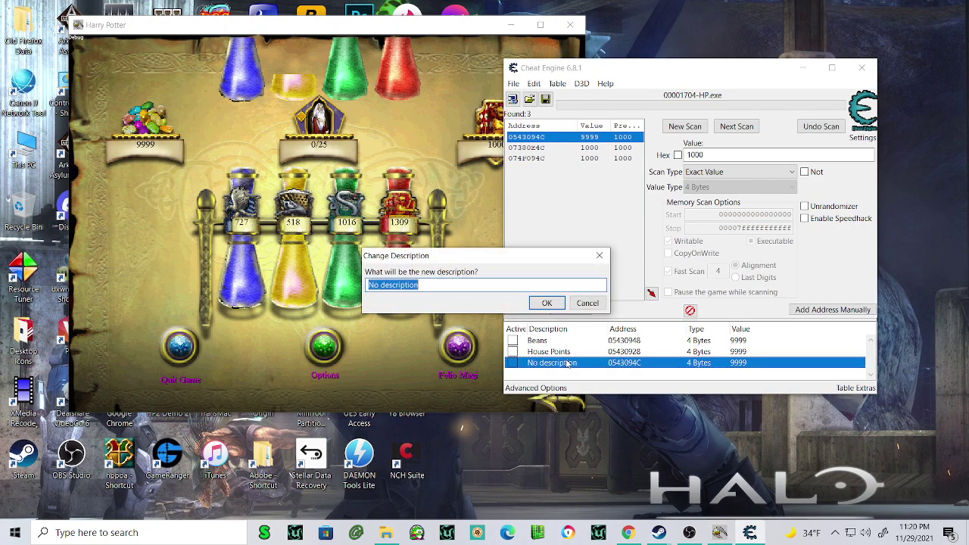
key("BackSpace")
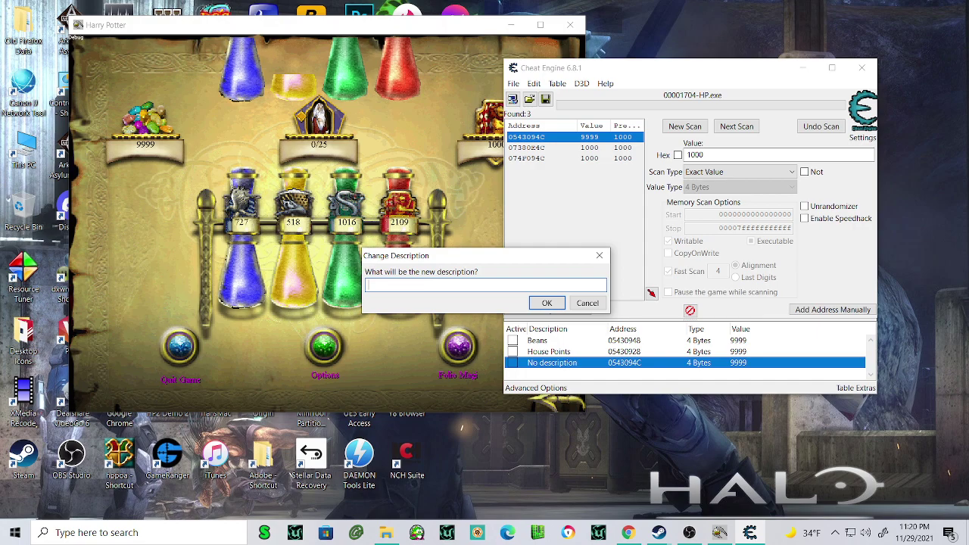
type("Challenge ")
type("Sil")
key("BackSpace")
key("BackSpace")
type("l")
type("ars")
left_click(546, 303)
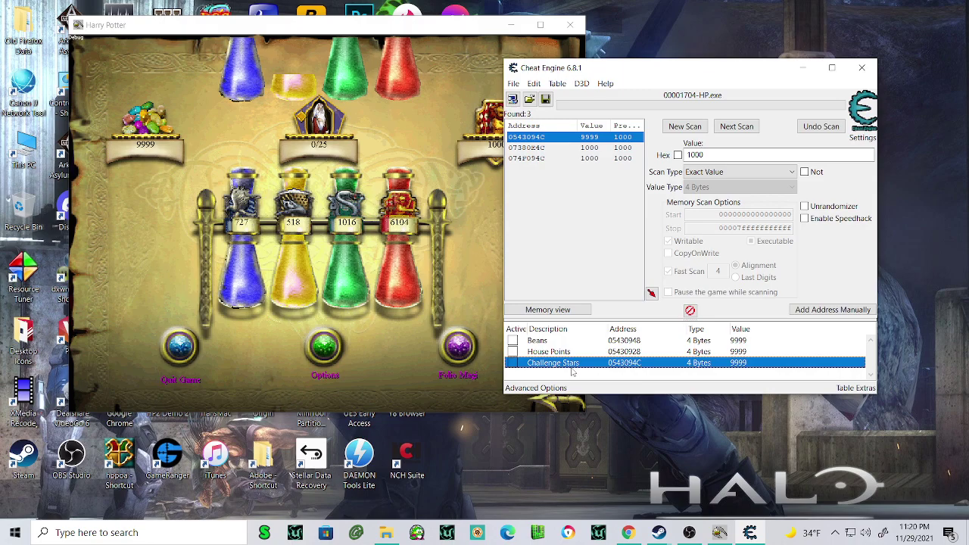
- Switch to the game, run "giveseeds 500" in its console, and reopen the status screen
left_click(215, 250)
key("Escape")
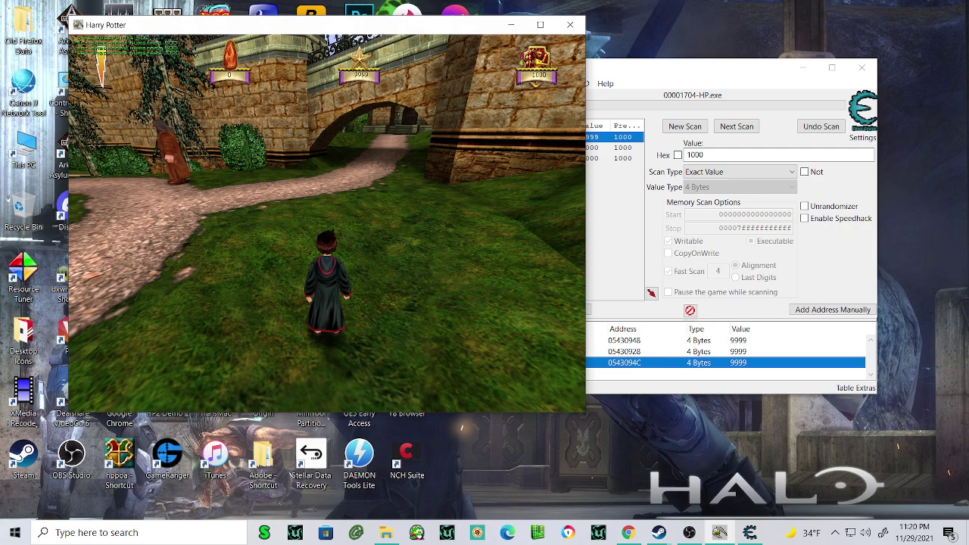
key("grave")
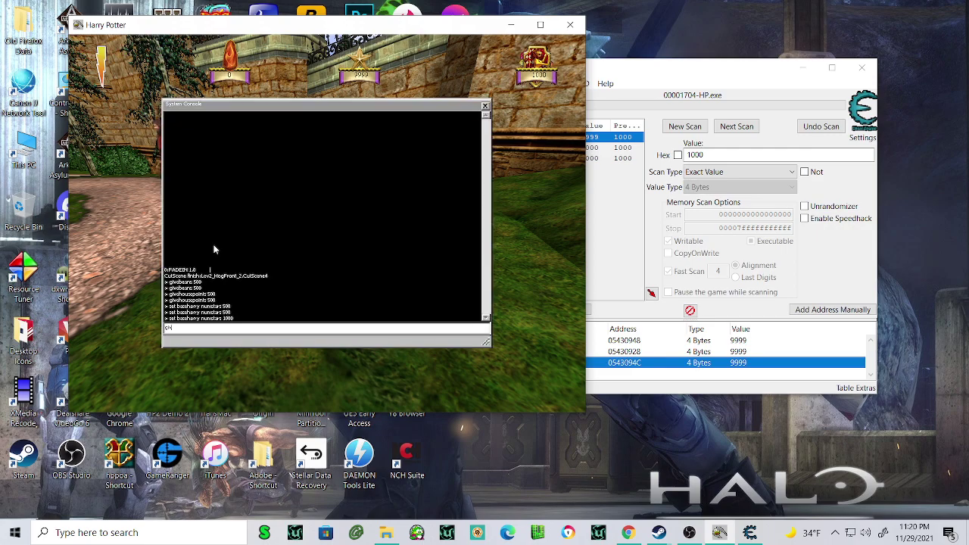
type("givecards 500")
key("Return")
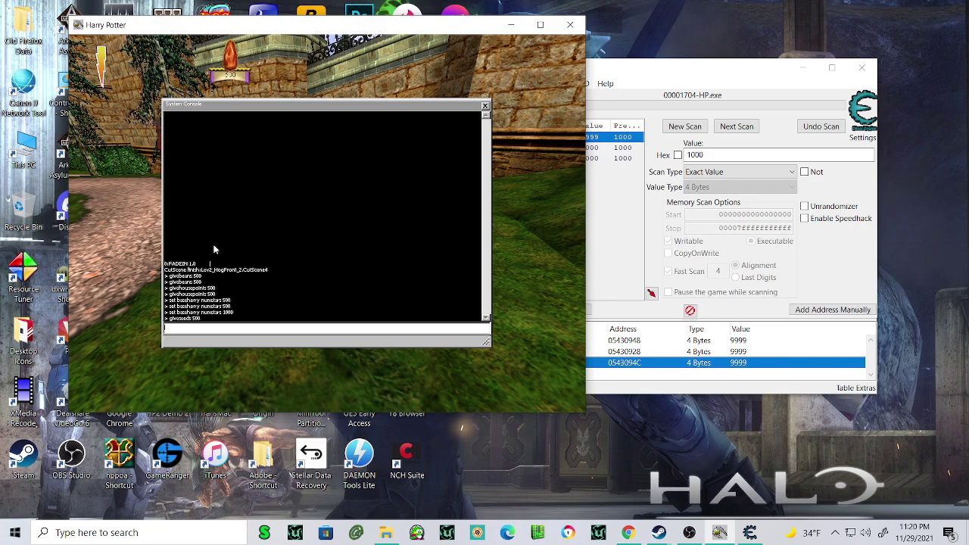
key("grave")
key("Escape")
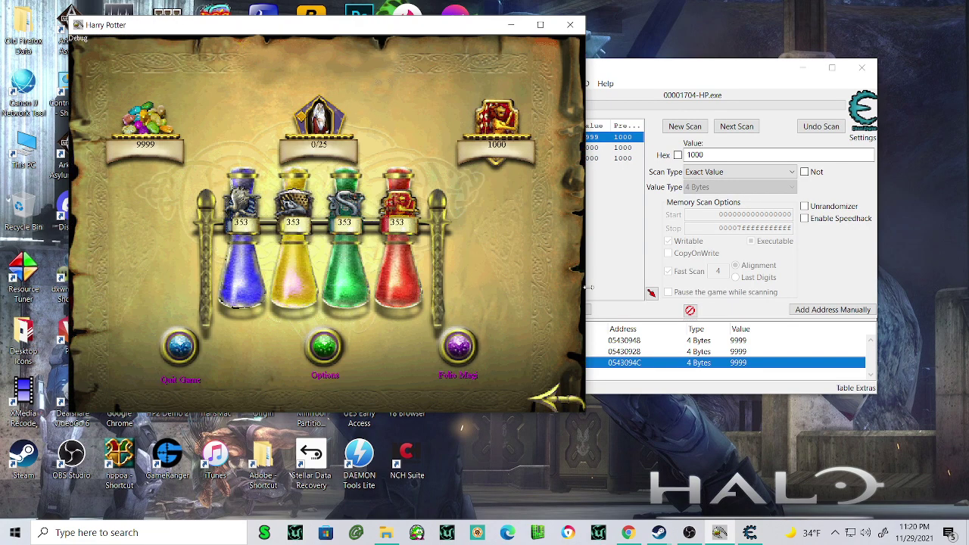
- Discard the previous Cheat Engine results and run a first scan for the seed amount 500
left_click(682, 128)
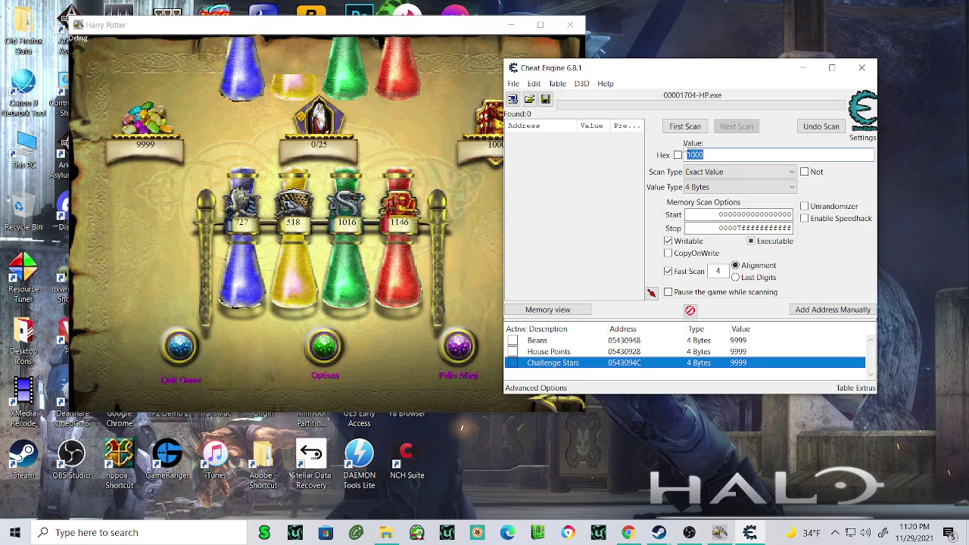
key("BackSpace")
type("500")
left_click(682, 129)
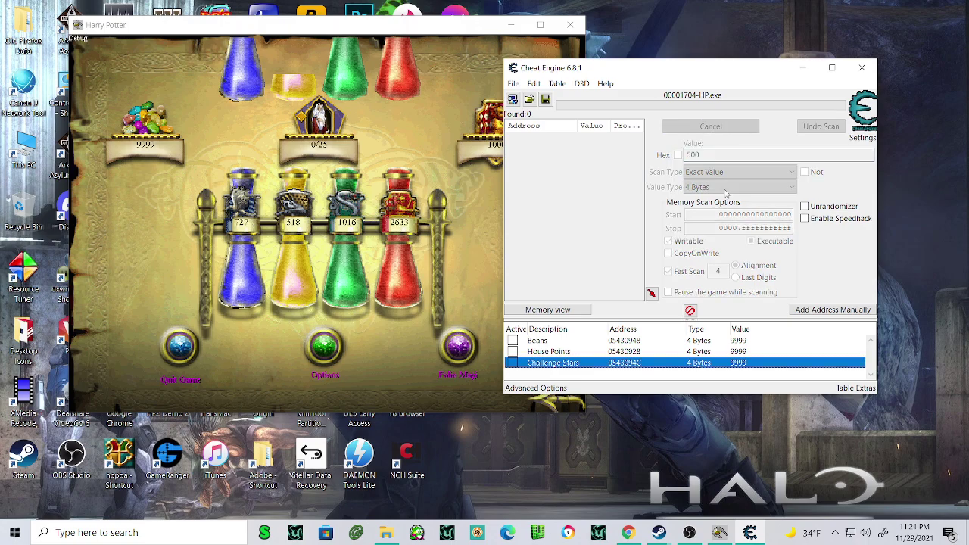
- Run "giveseeds 500" again in the game console, reopen the status screen, and switch back to Cheat Engine
left_click(324, 210)
key("grave")
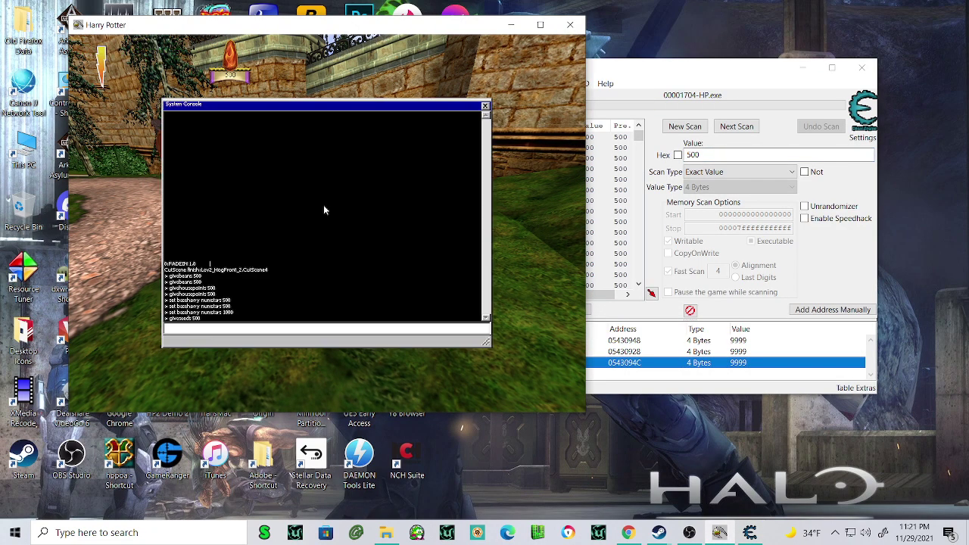
key("Up")
key("Return")
key("grave")
key("Escape")
key("alt+Tab")
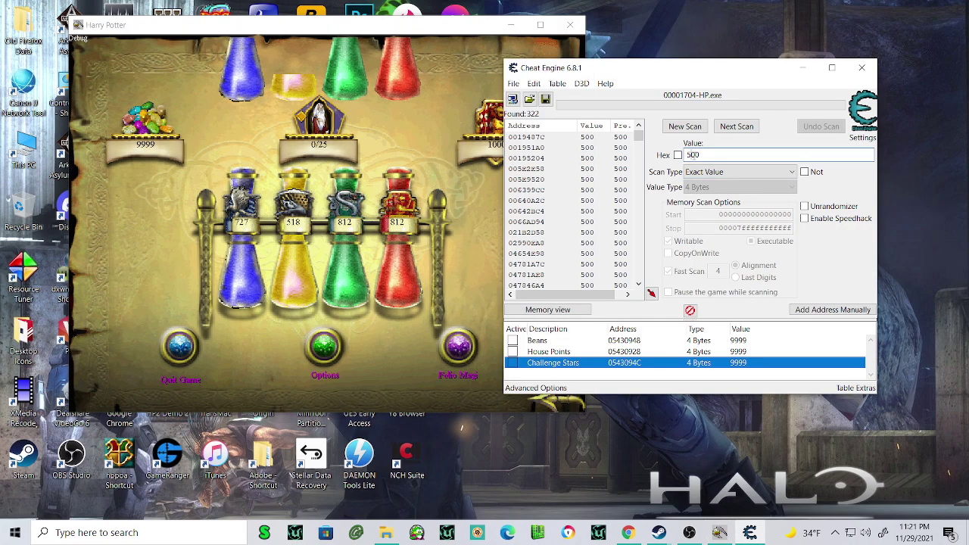
- Run a next scan for the seed amount 1000 and add the found address 05430944 to the address list
double_click(690, 155)
type("1000")
left_click(737, 127)
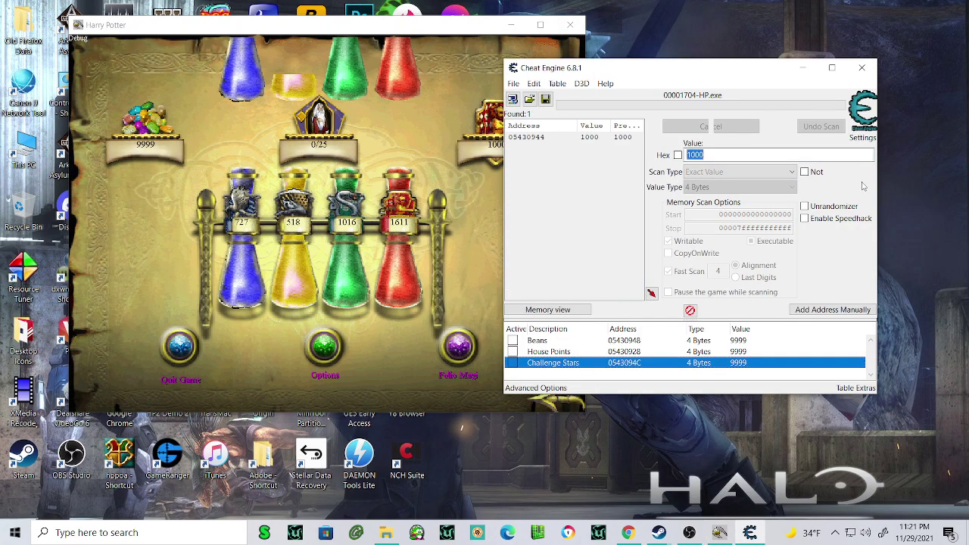
double_click(586, 138)
- Set the value of the undescribed address 05430944 in the address list to 5000
left_click(739, 377)
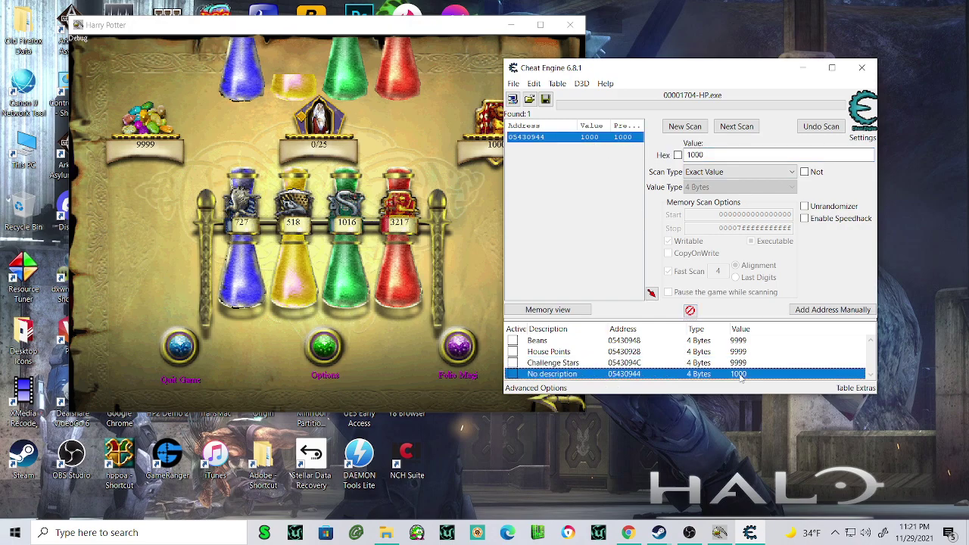
double_click(740, 374)
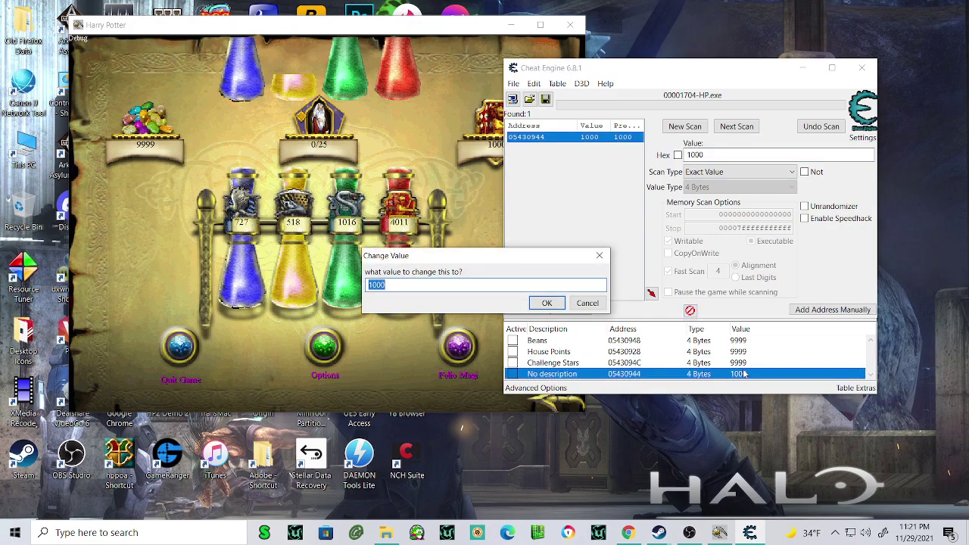
type("5000")
left_click(547, 303)
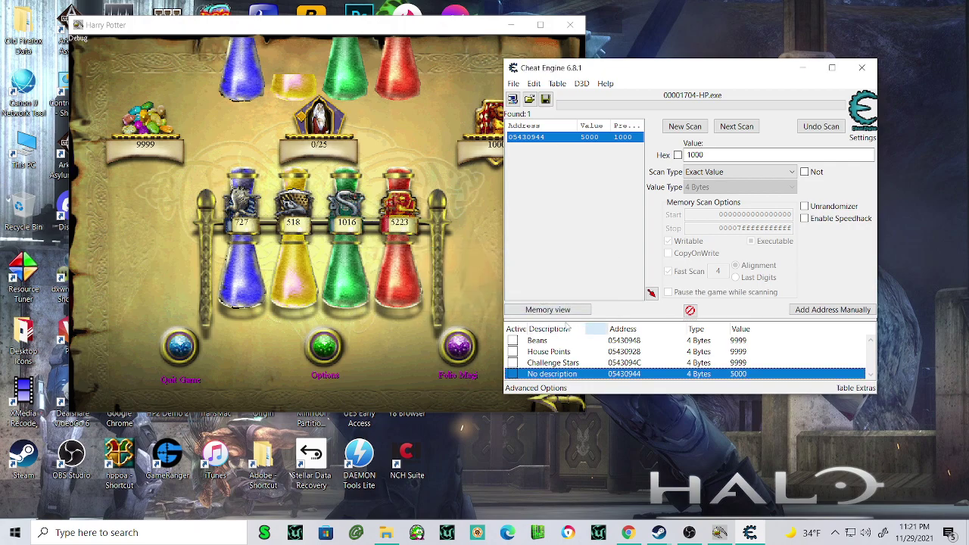
- Switch to the game, resume play to check the seed counter, and reopen the status screen
left_click(225, 292)
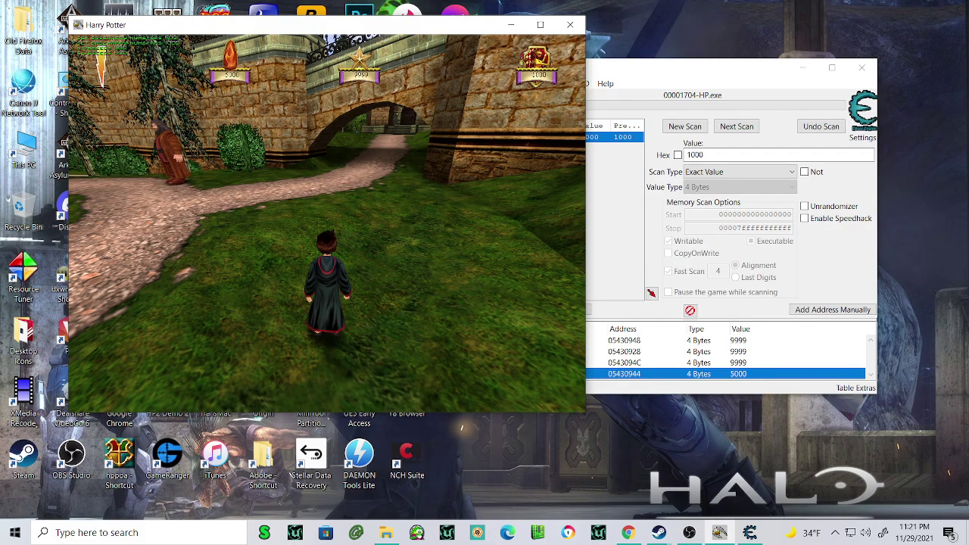
key("Up")
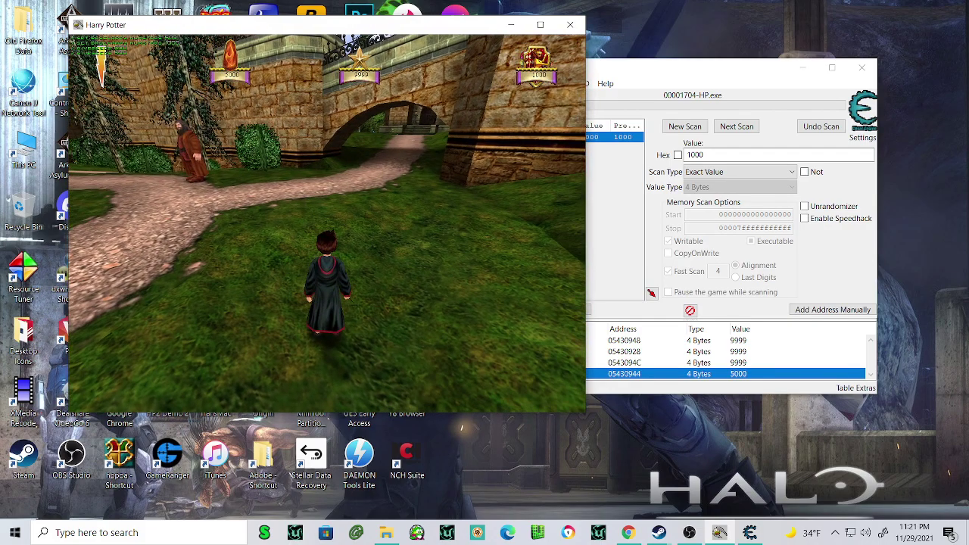
key("Escape")
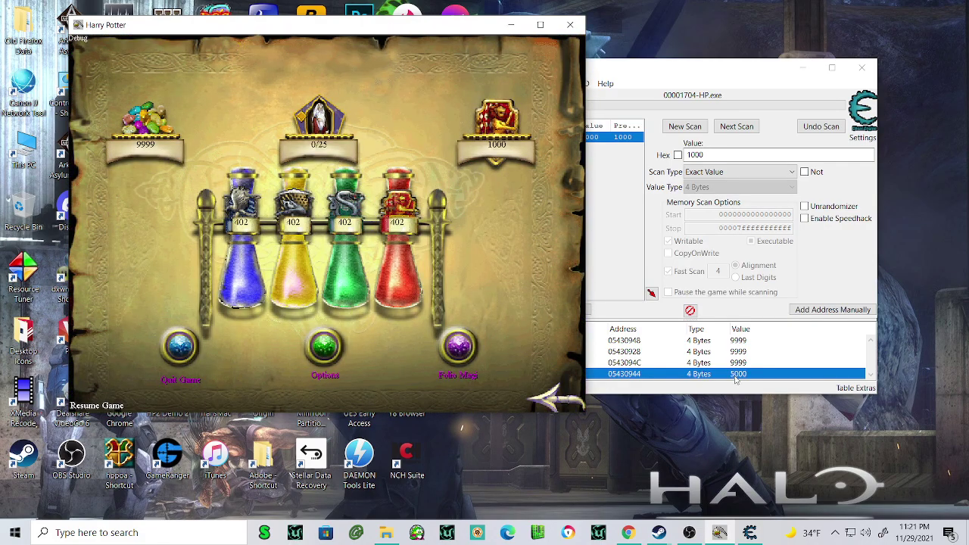
- Switch to Cheat Engine and set the value of address 05430944 to 9999
left_click(738, 374)
double_click(738, 374)
type("9999")
left_click(547, 303)
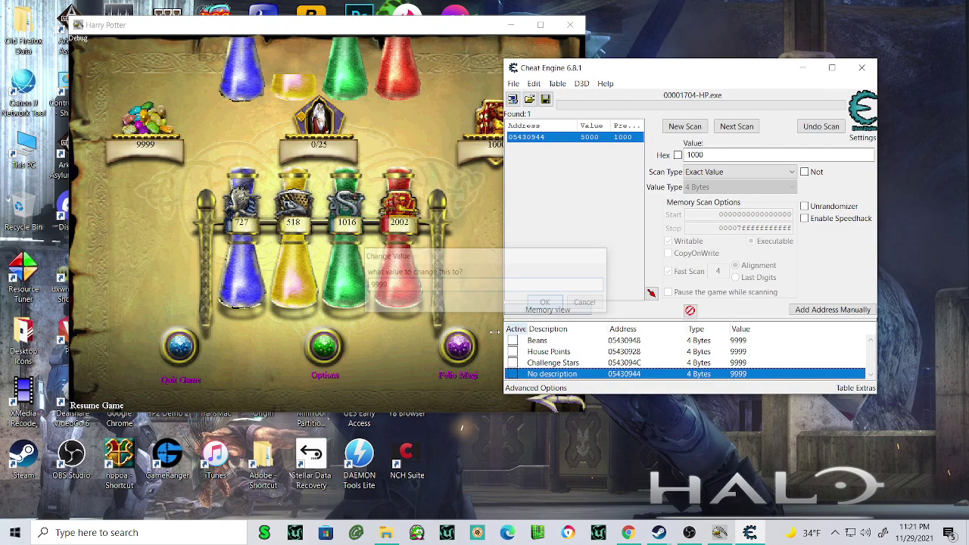
- Resume the game to check the seed counter again, reopen the status screen, and return to Cheat Engine
left_click(253, 249)
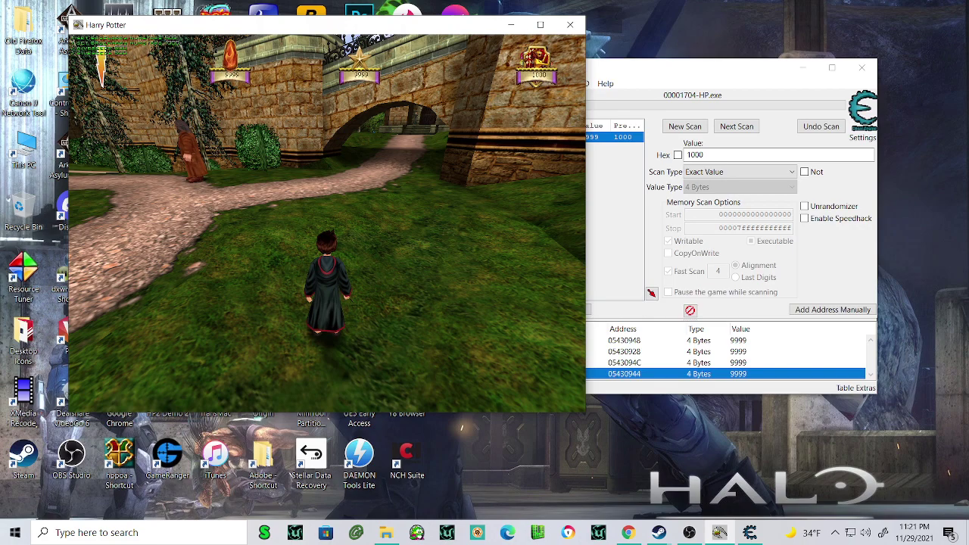
key("Escape")
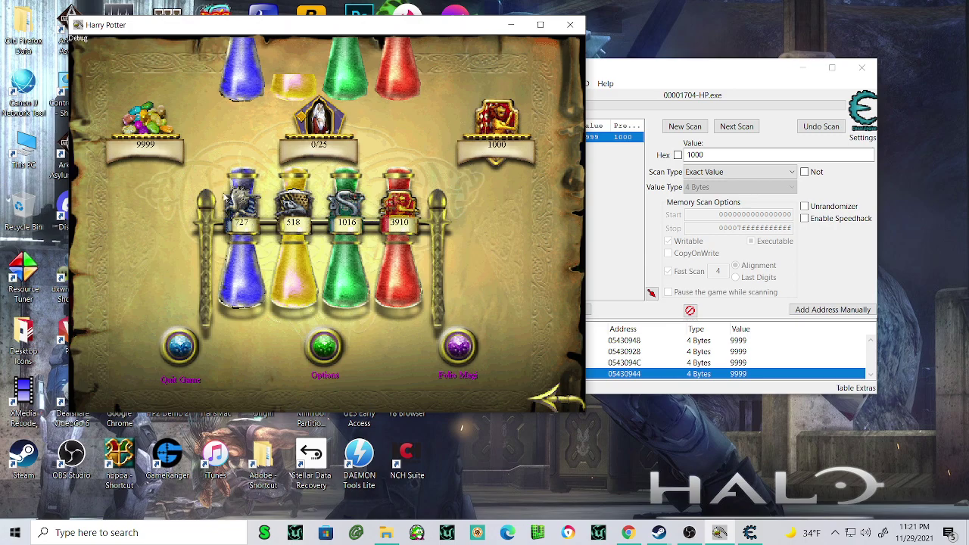
left_click(629, 75)
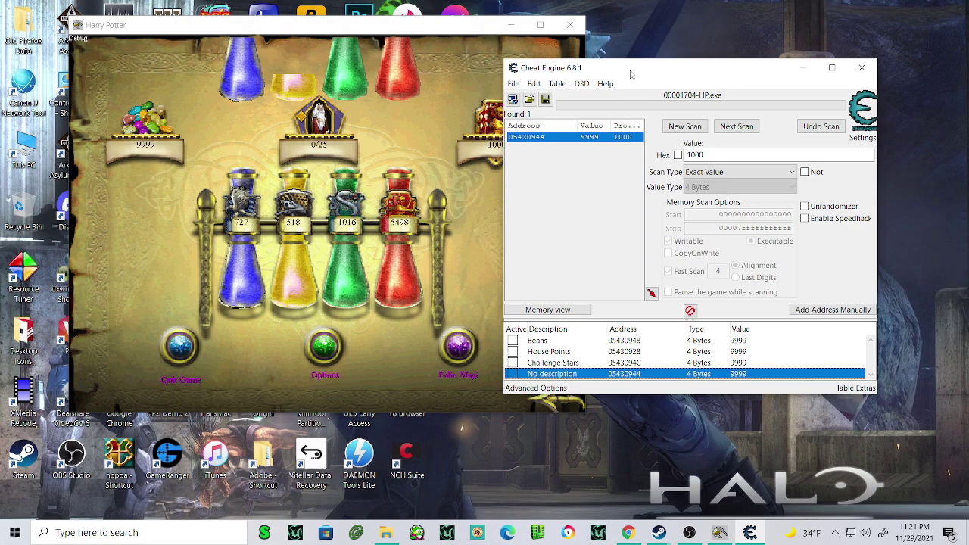
- Change the description of address 05430944 in the address list to Seeds
double_click(571, 375)
key("BackSpace")
type("Hre SEE")
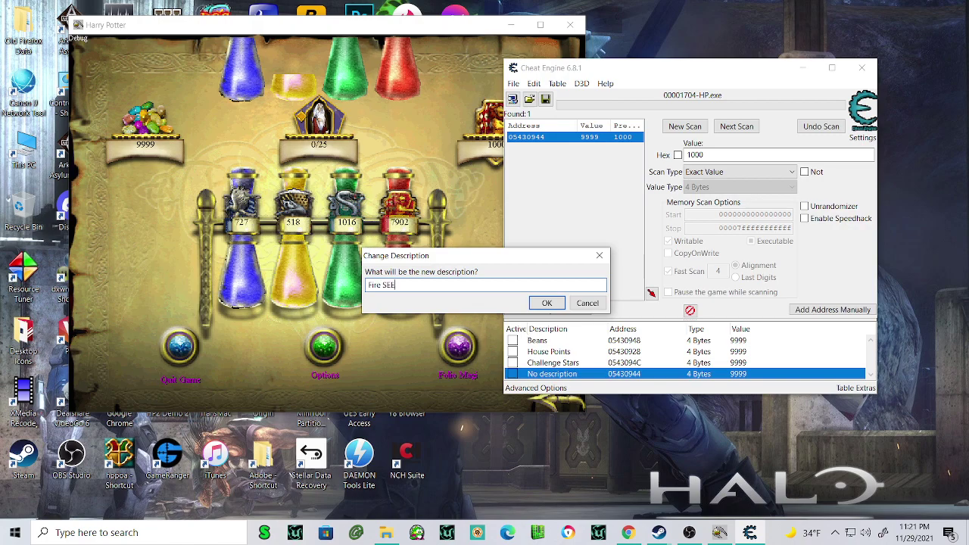
key("BackSpace")
key("BackSpace")
key("BackSpace")
key("BackSpace")
key("BackSpace")
key("BackSpace")
key("BackSpace")
key("BackSpace")
type("Seeds")
key("BackSpace")
key("BackSpace")
key("BackSpace")
key("BackSpace")
type("eeds")
left_click(551, 303)
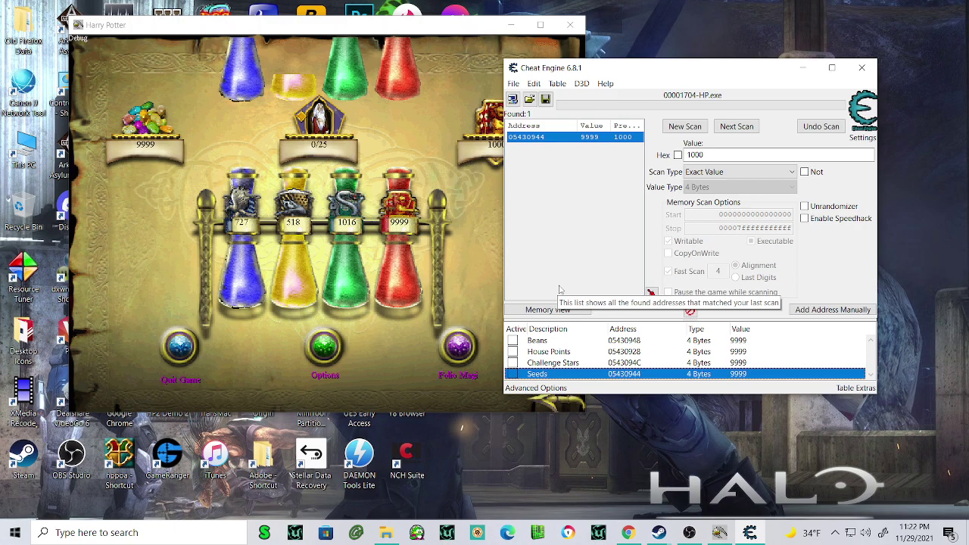
- Resume the game, turn the character to the left, reopen the status screen, and switch back to Cheat Engine
left_click(466, 235)
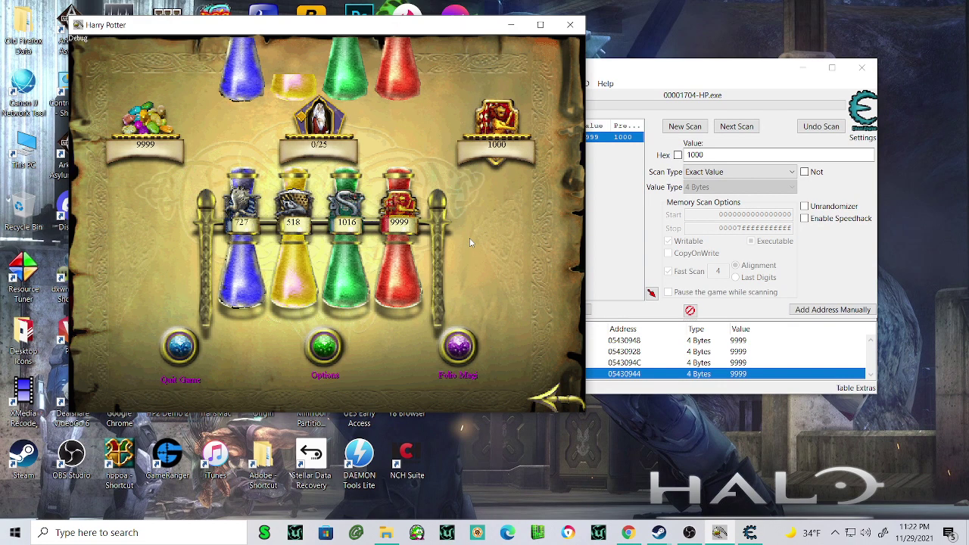
key("Escape")
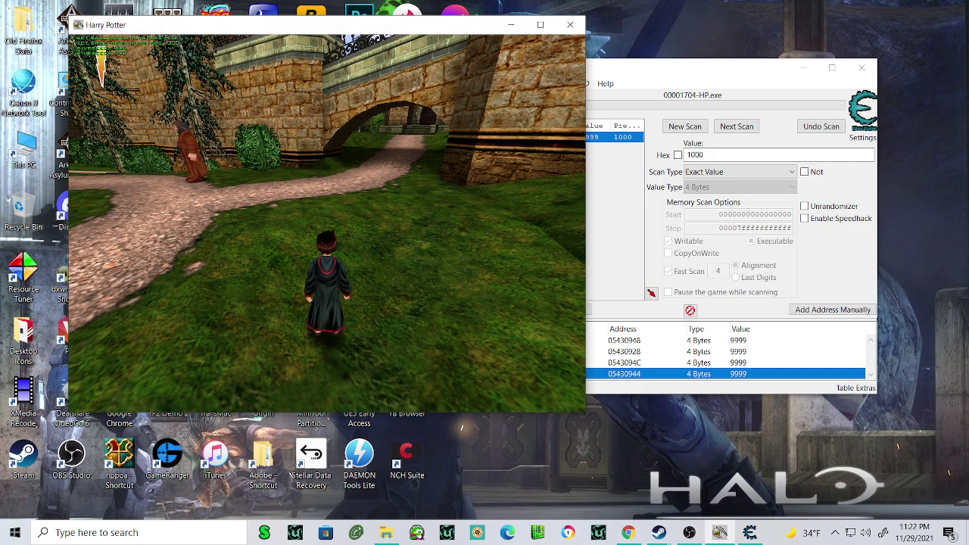
key("Left")
key("Left")
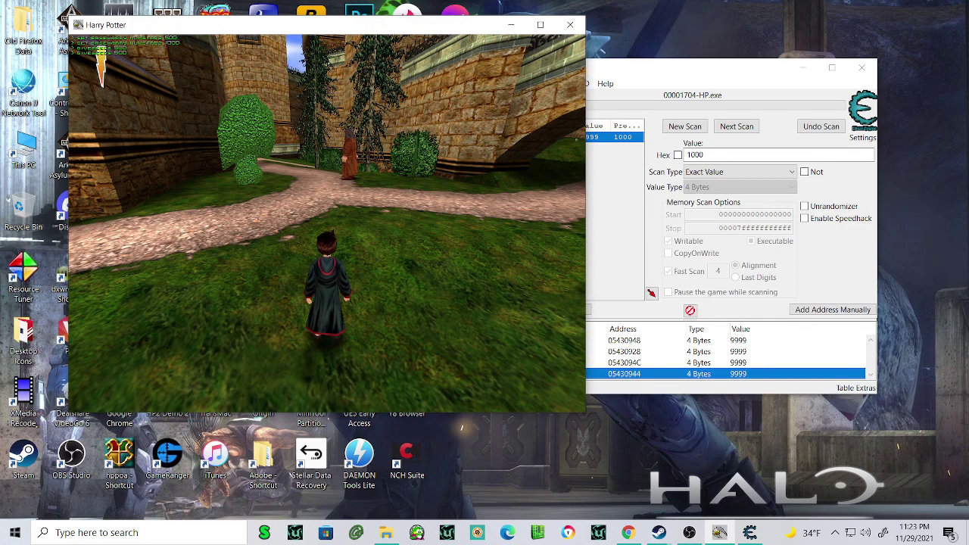
key("Escape")
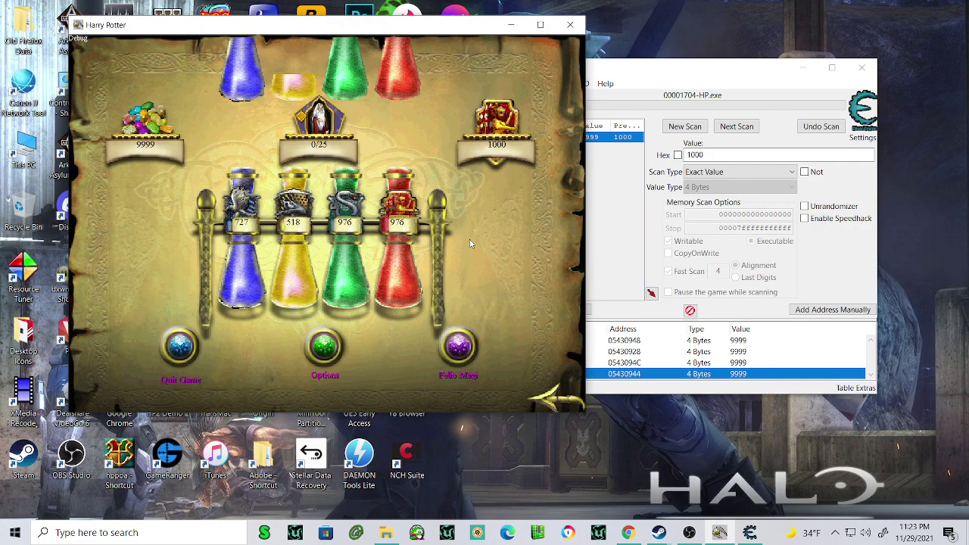
left_click(659, 186)
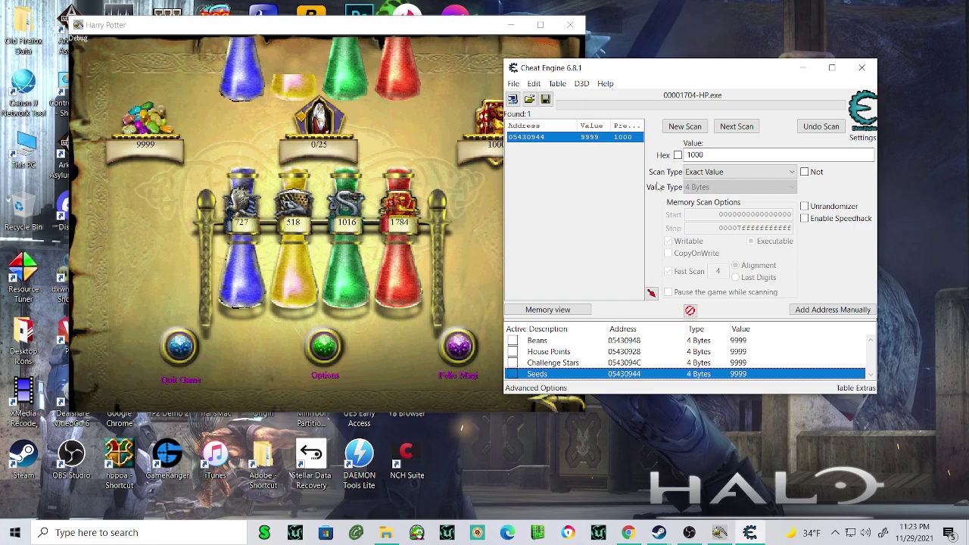
- Freeze the Beans, House Points, Challenge Stars and Seeds entries in the address list
left_click(512, 363)
left_click(512, 352)
left_click(512, 340)
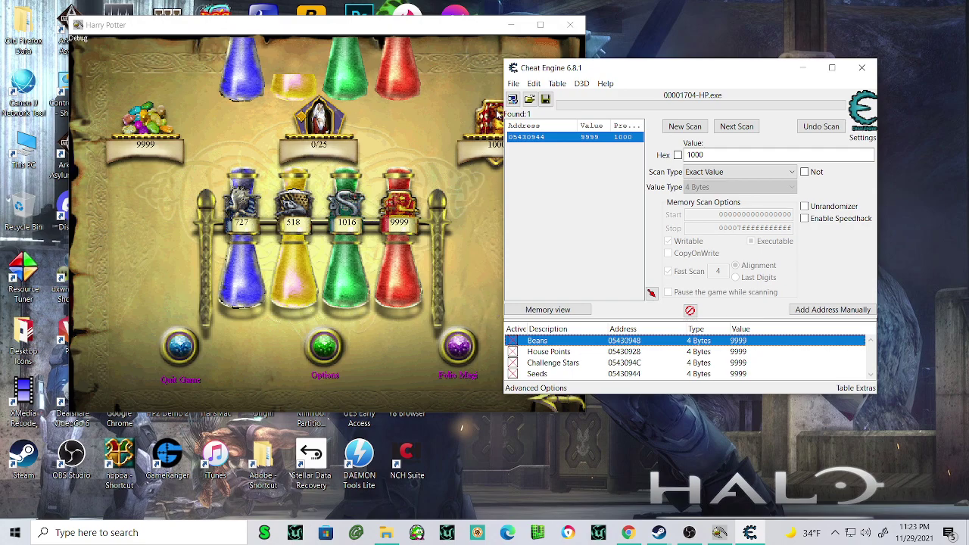
left_click(513, 83)
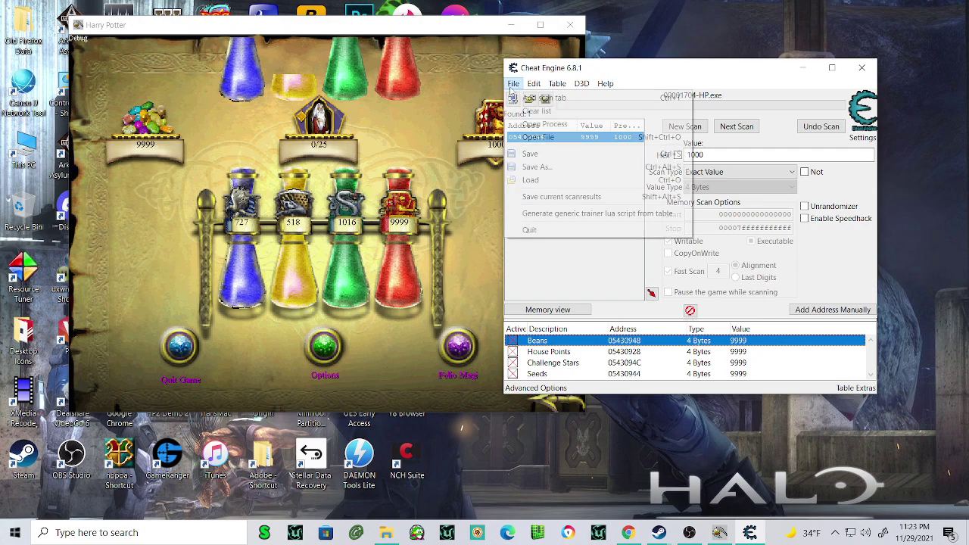
left_click(541, 166)
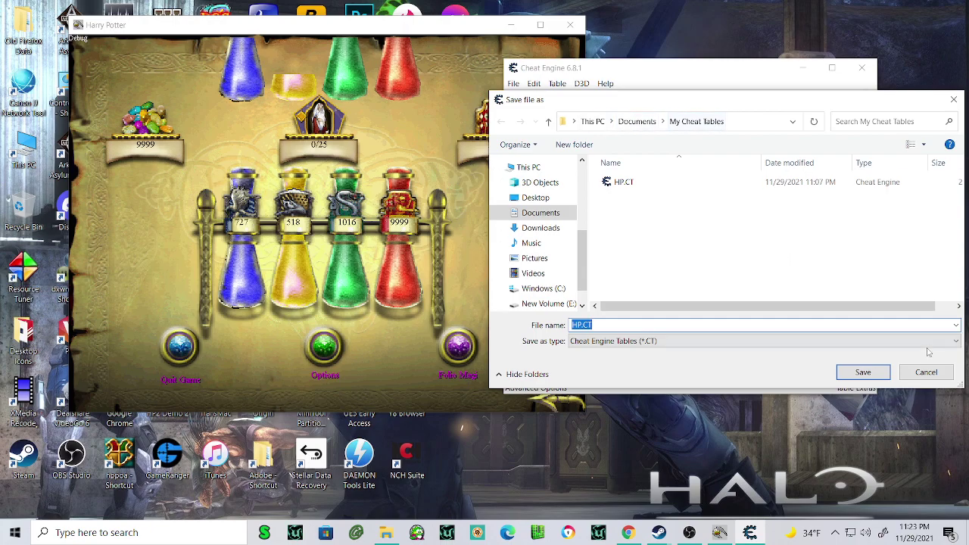
left_click(926, 372)
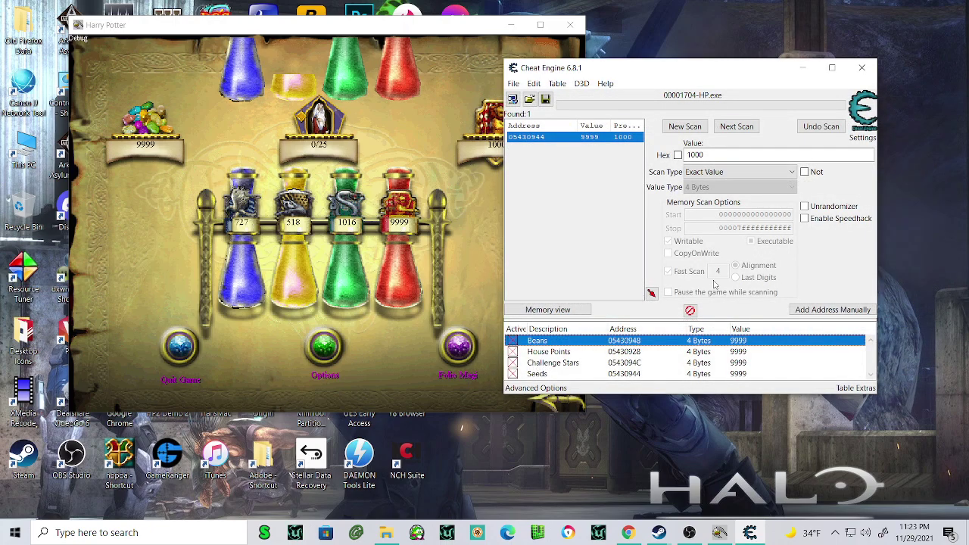